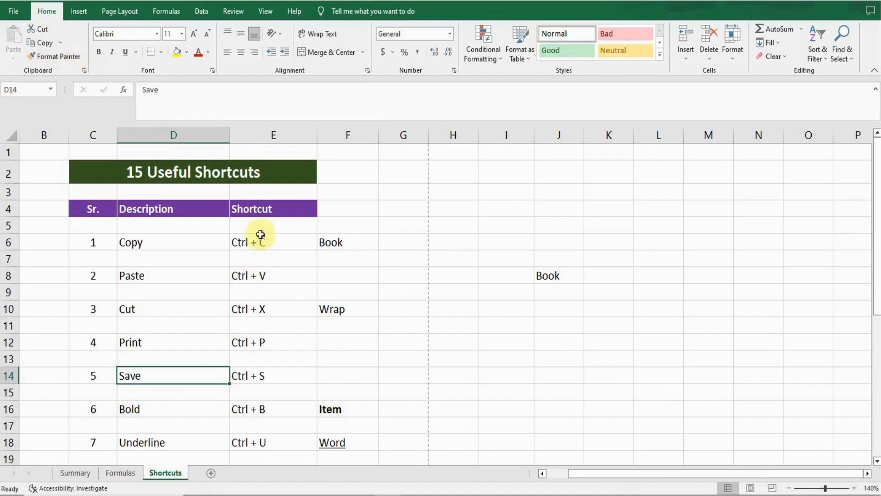
# Step: Copy the formatting of the Shortcut header in E4 onto cell I4 with Format Painter
pyautogui.click(263, 204)
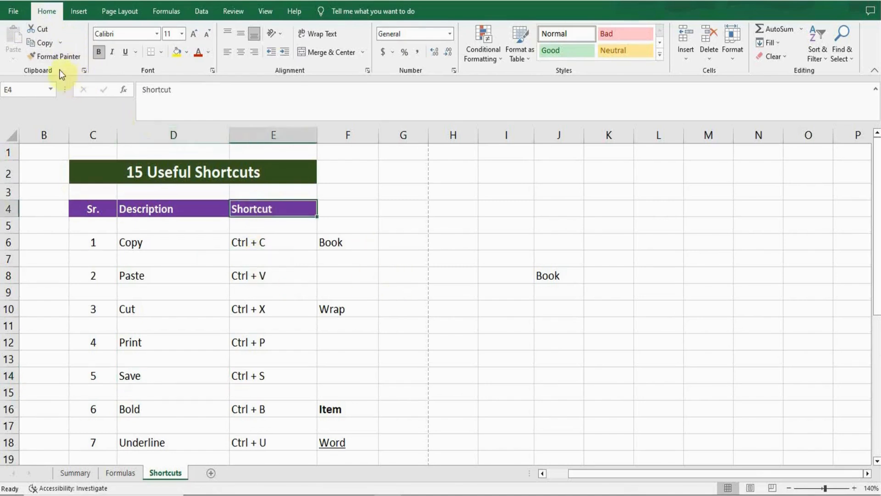
pyautogui.click(54, 57)
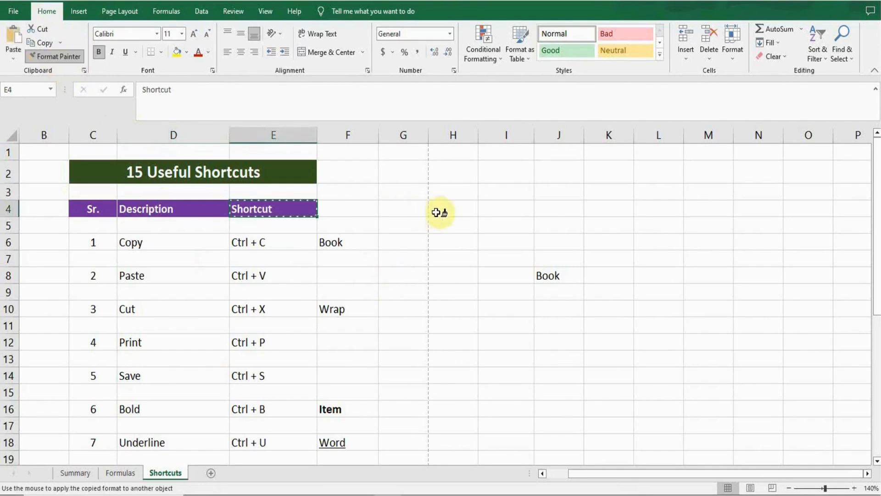
pyautogui.click(490, 205)
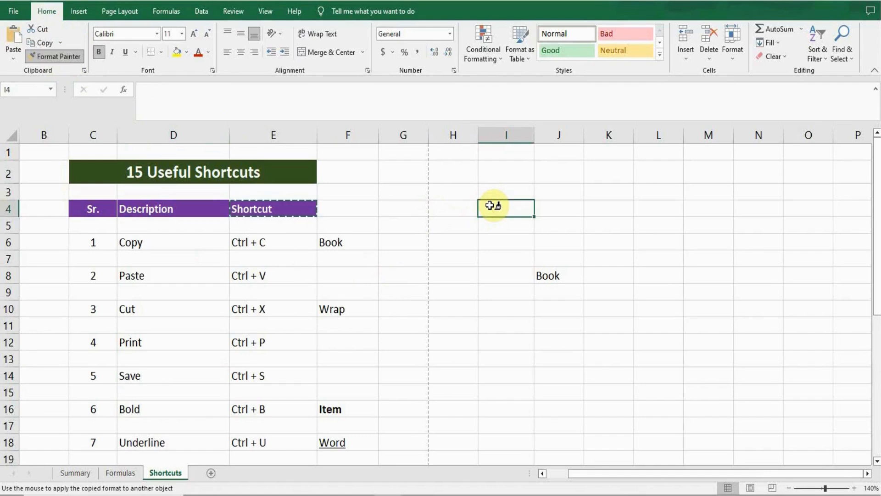
pyautogui.click(490, 205)
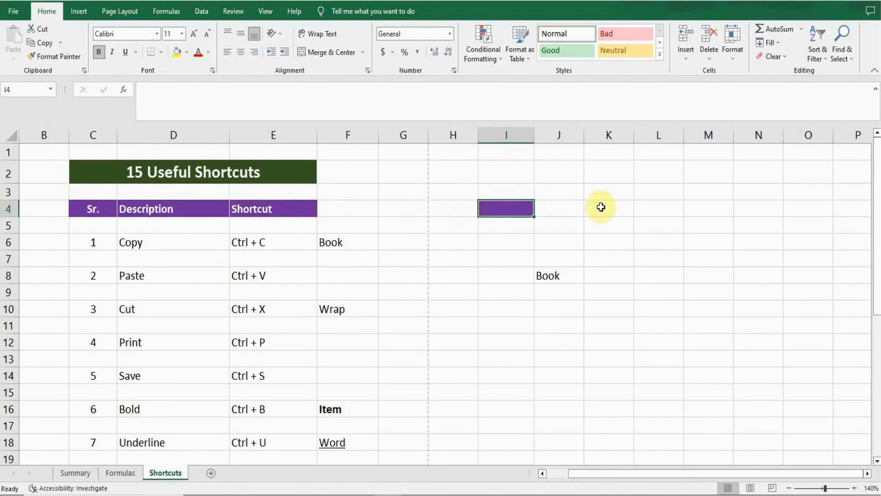
# Step: Undo the formatting painted onto cell I4
pyautogui.hotkey('ctrl', 'z')
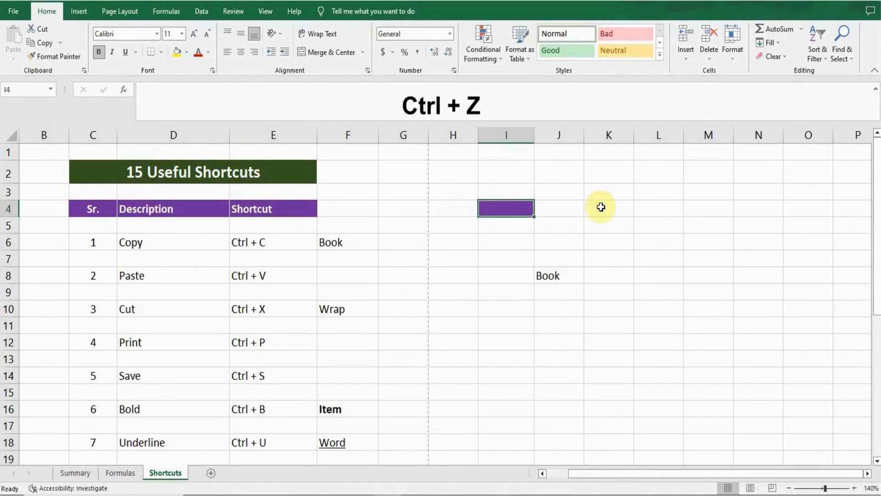
pyautogui.hotkey('ctrl', 'z')
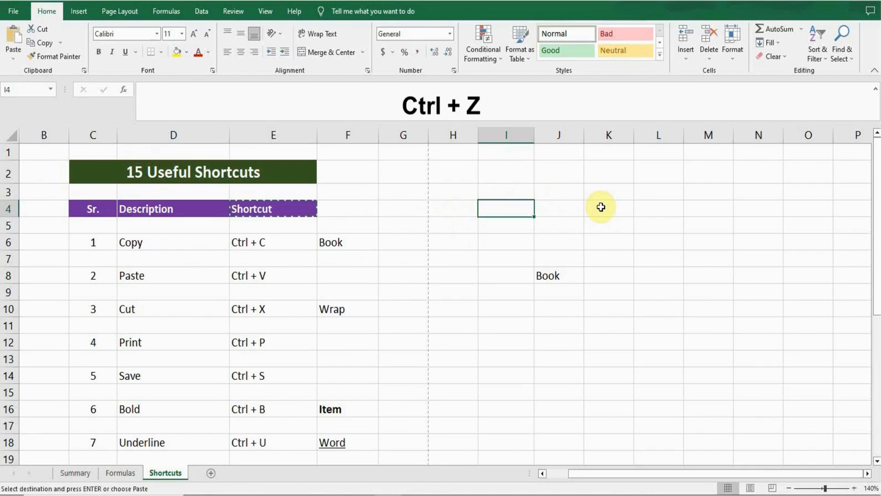
# Step: Set the font of cell H4 to Cambria and enter Book in it
pyautogui.click(447, 214)
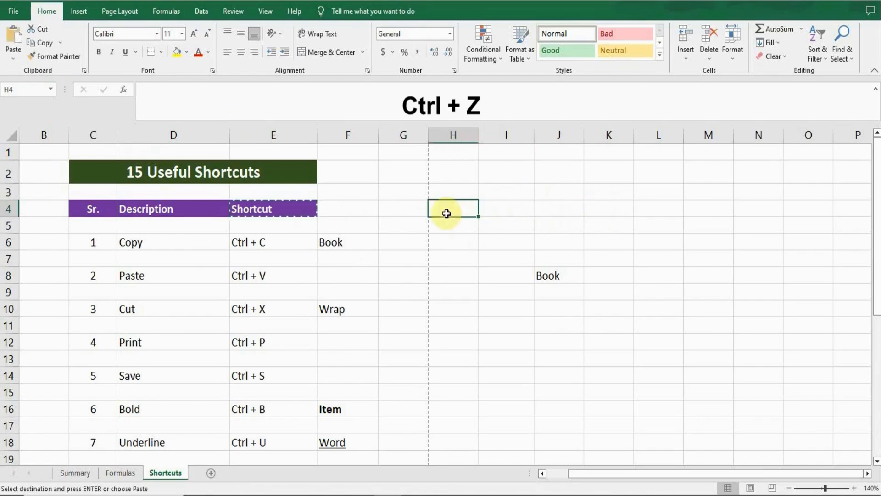
pyautogui.press('Escape')
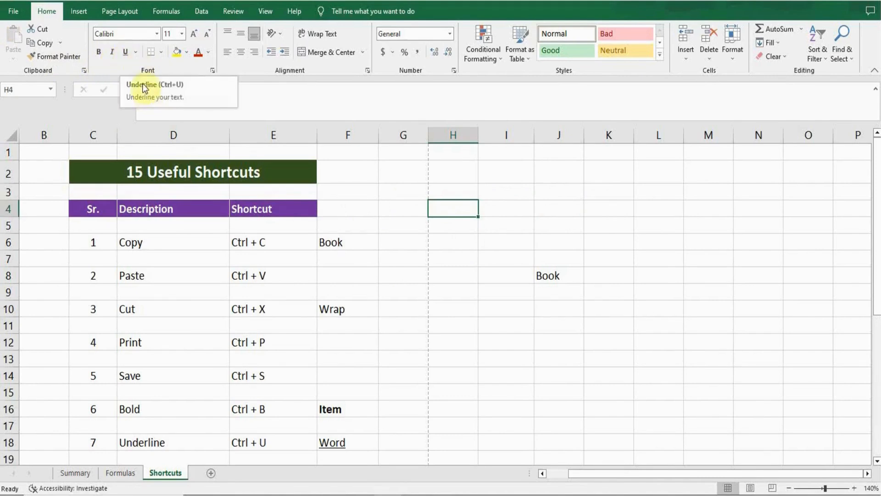
pyautogui.click(156, 34)
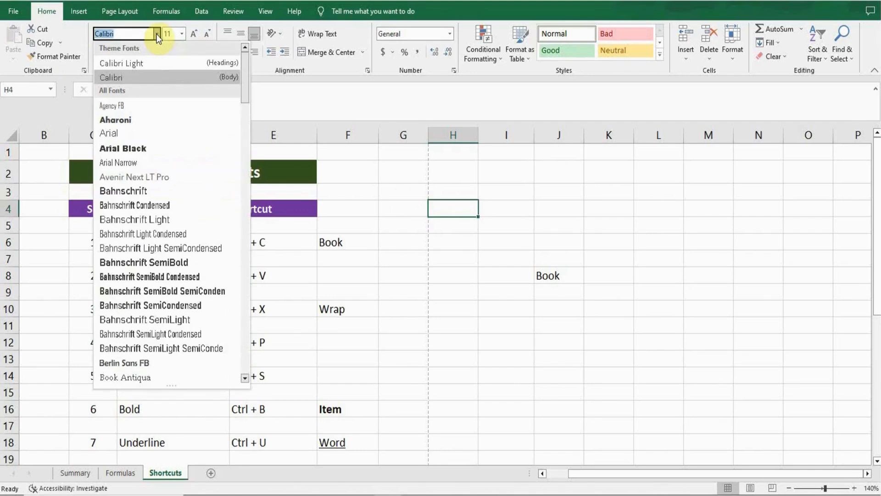
pyautogui.write('Cam')
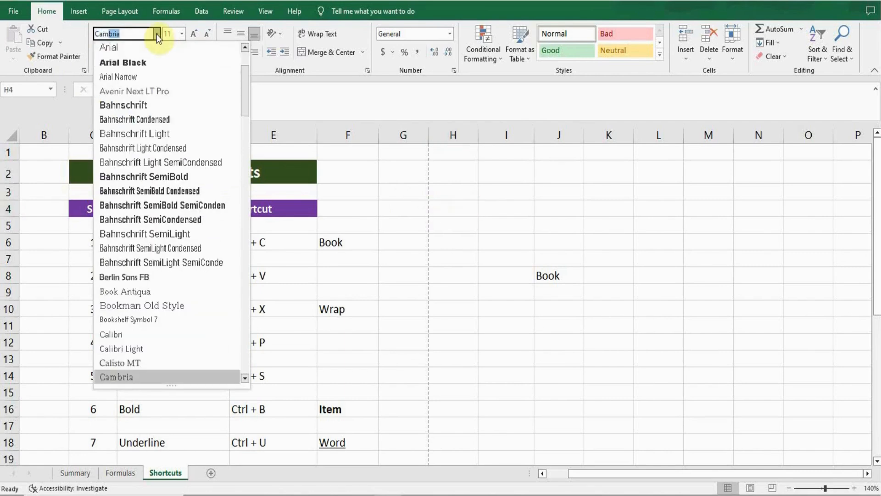
pyautogui.press('Return')
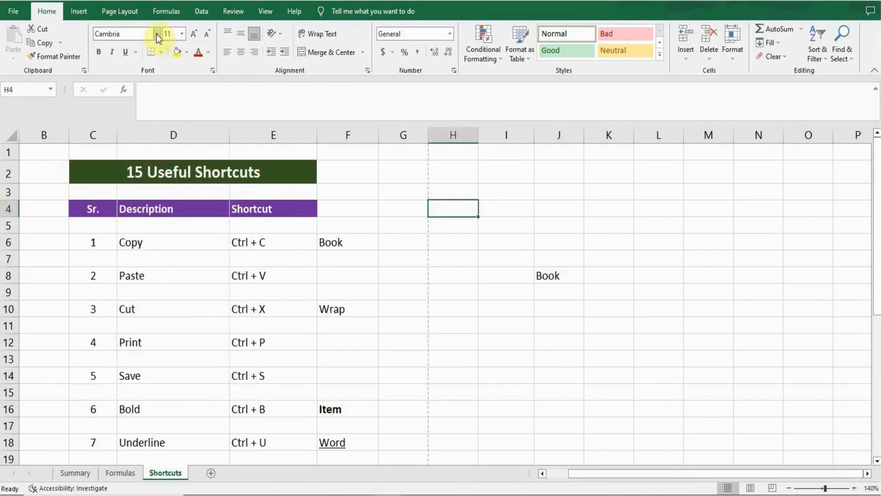
pyautogui.write('Book')
pyautogui.press('Return')
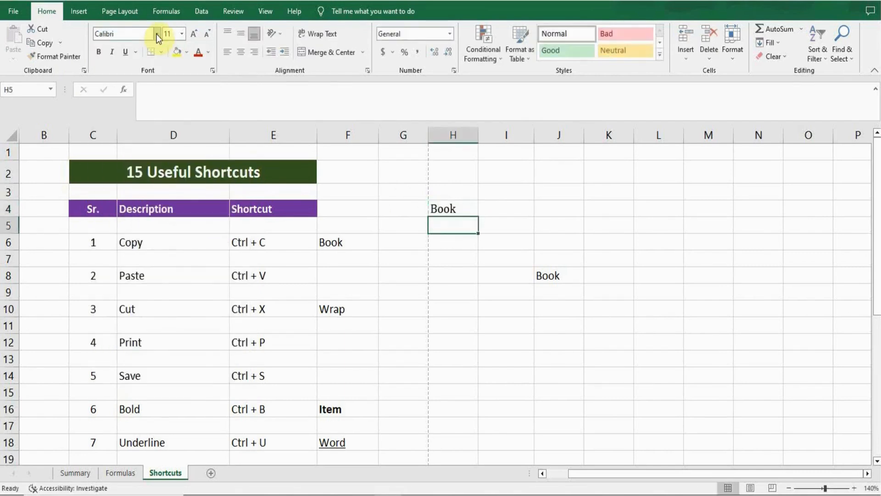
# Step: Change the font of the word Book in cell H4 to Calibri Light
pyautogui.press('Up')
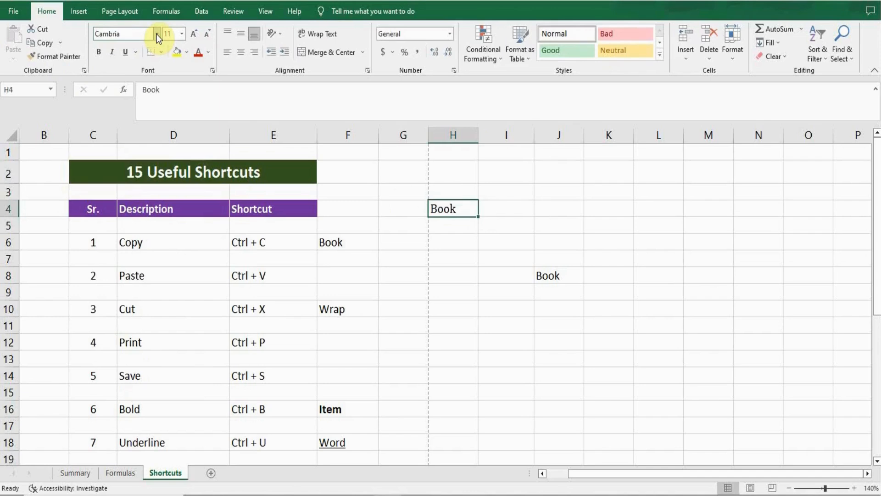
pyautogui.click(156, 34)
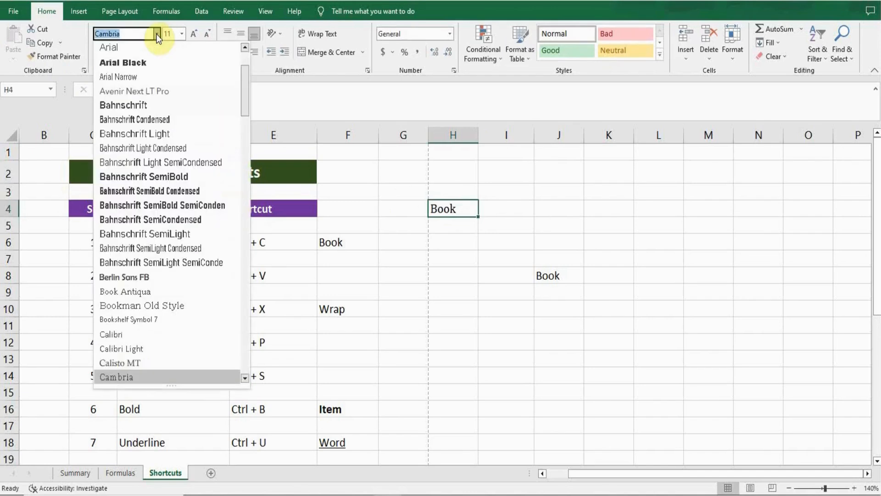
pyautogui.write('Cali')
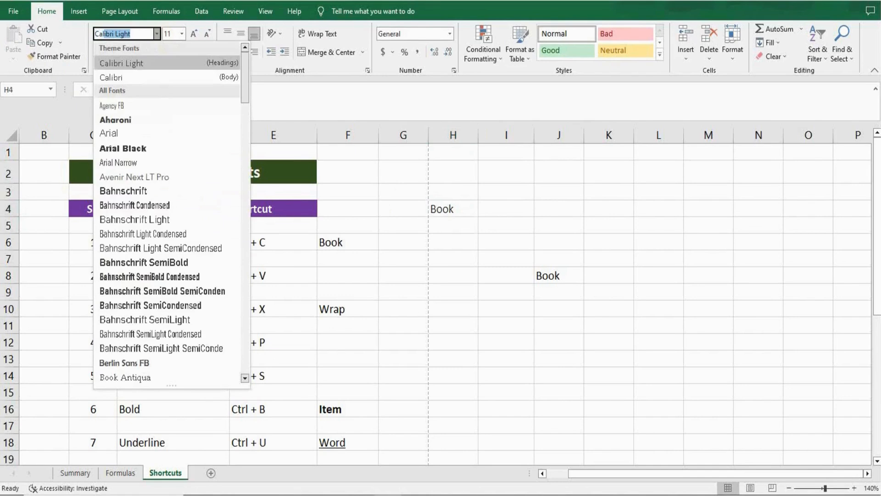
pyautogui.press('Return')
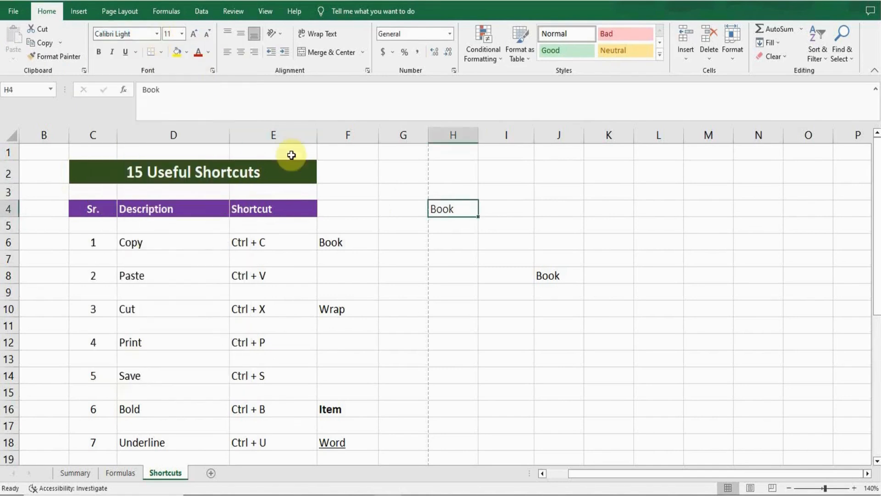
# Step: Try font size 16 on cell H4 and set it back to 11
pyautogui.click(182, 34)
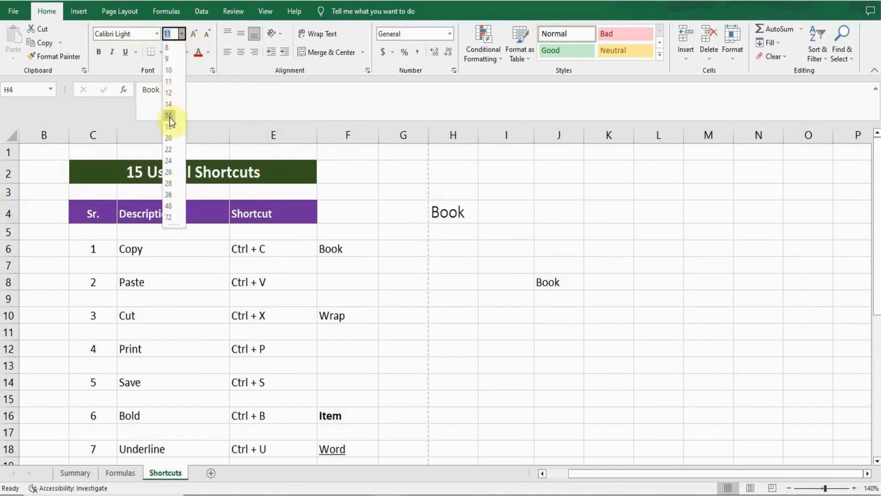
pyautogui.click(170, 115)
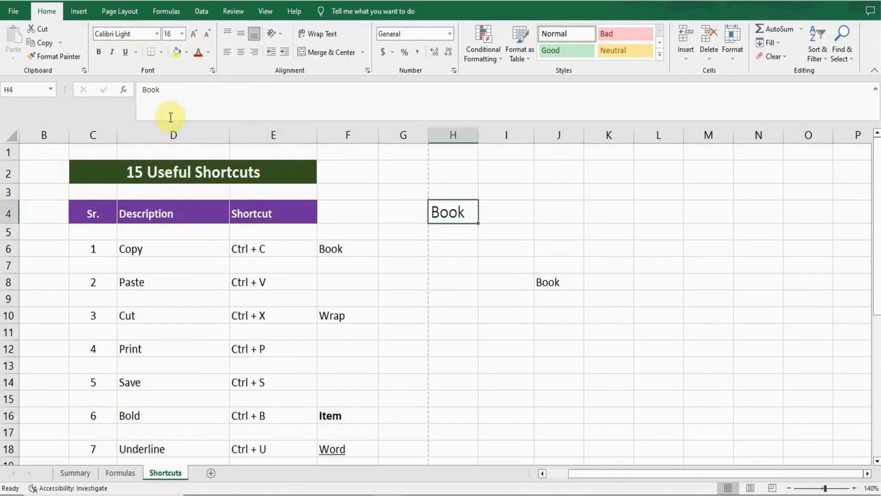
pyautogui.click(183, 34)
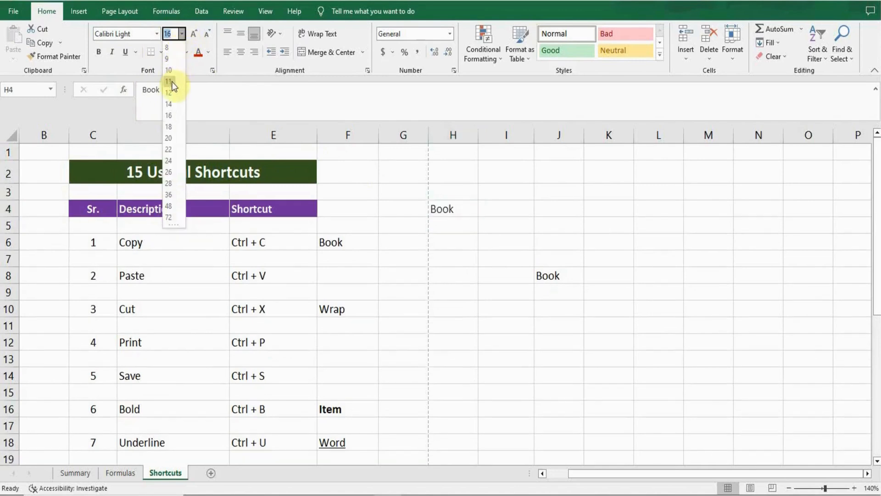
pyautogui.click(172, 82)
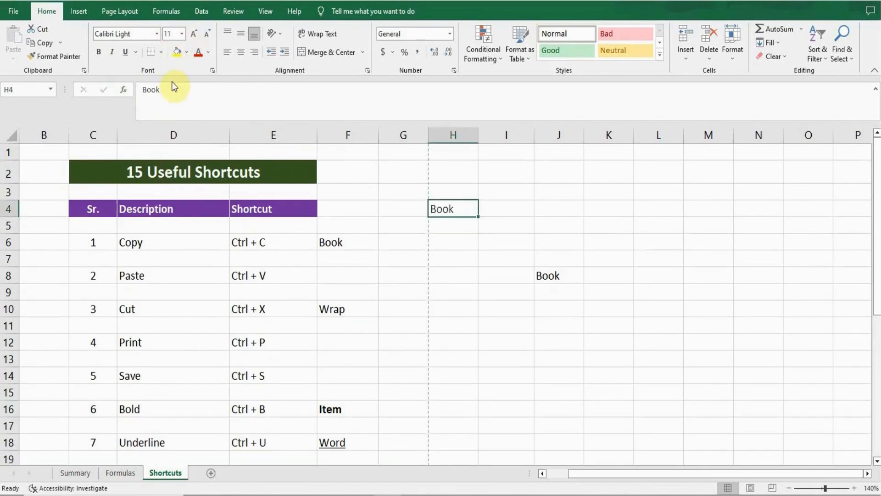
pyautogui.click(162, 54)
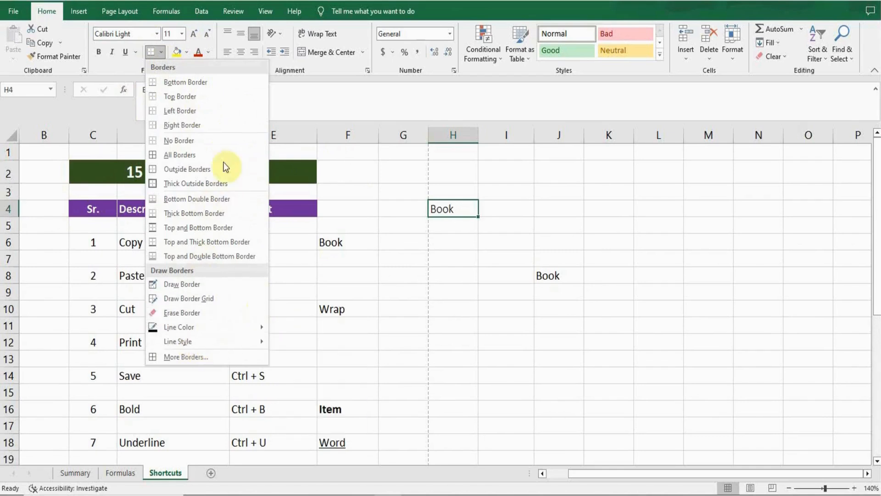
pyautogui.click(208, 43)
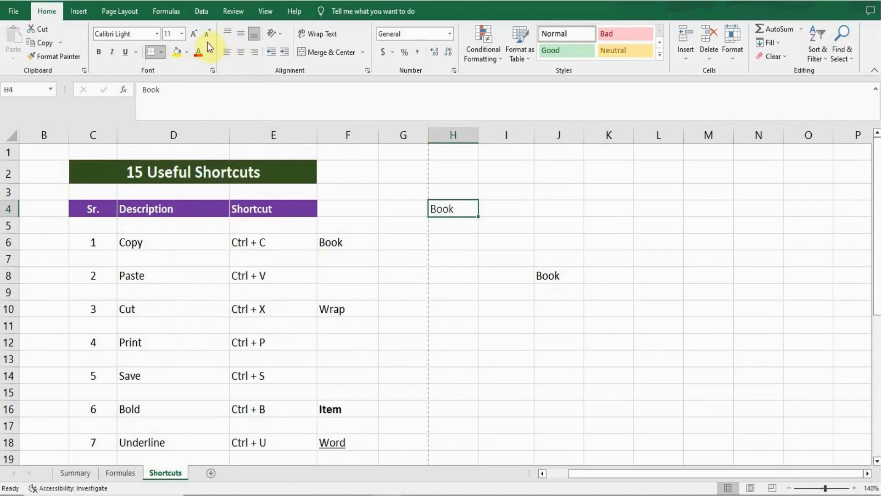
# Step: Fill cell H4 with the standard yellow and set its text colour to the darkest theme green
pyautogui.click(185, 51)
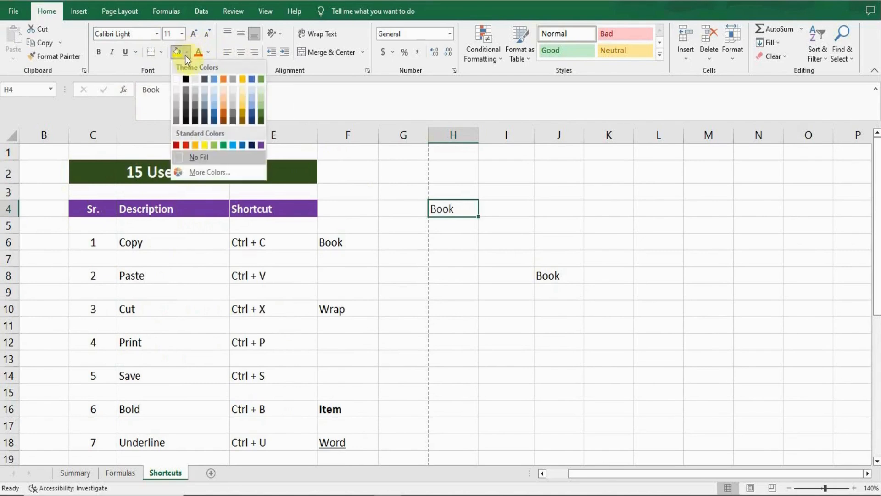
pyautogui.click(207, 147)
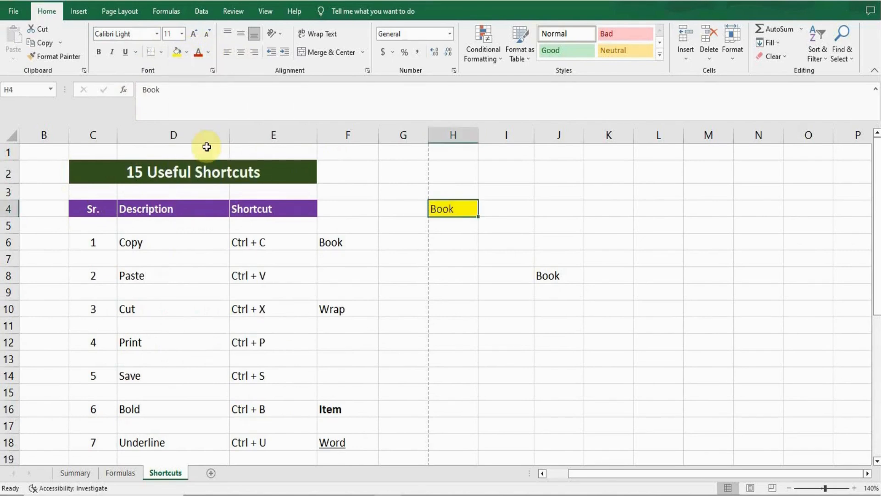
pyautogui.click(209, 52)
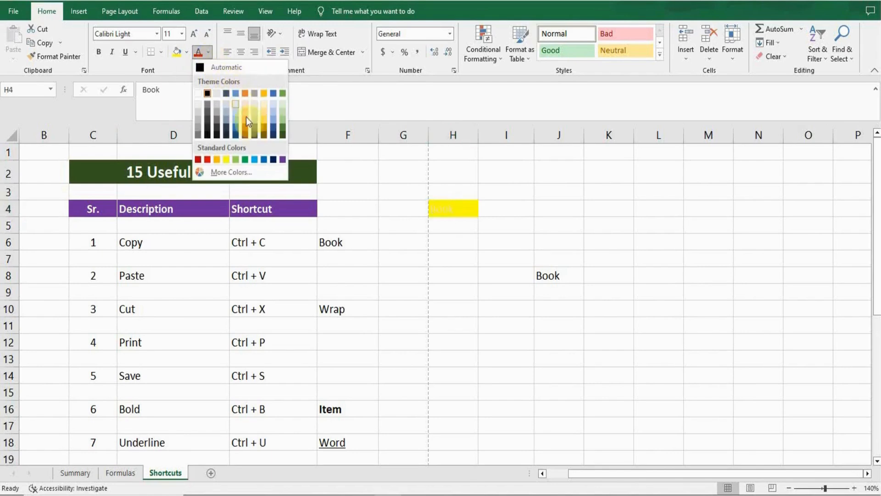
pyautogui.click(283, 134)
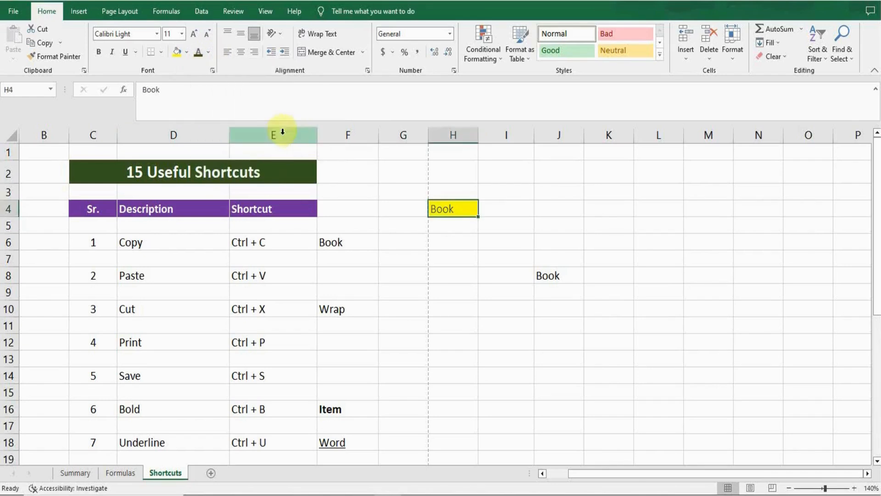
# Step: Enter jjj in cell H6 and set its text colour to a darker theme green
pyautogui.click(454, 242)
pyautogui.write('jjj')
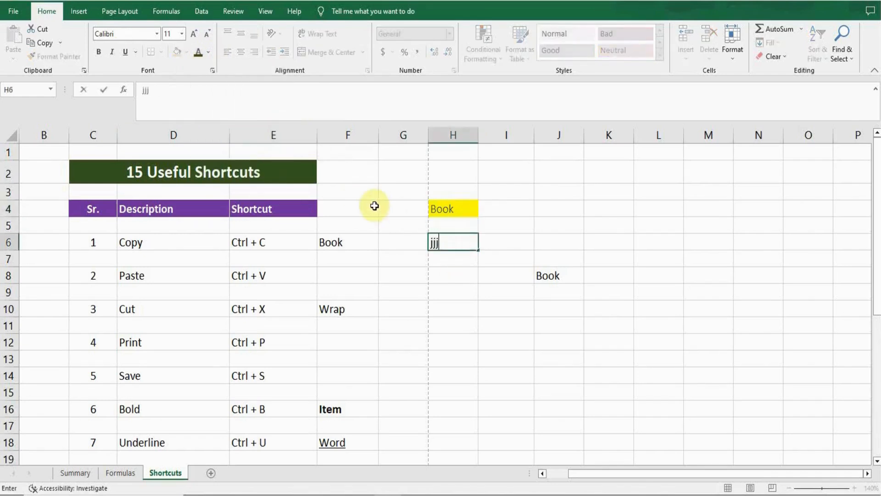
pyautogui.press('Return')
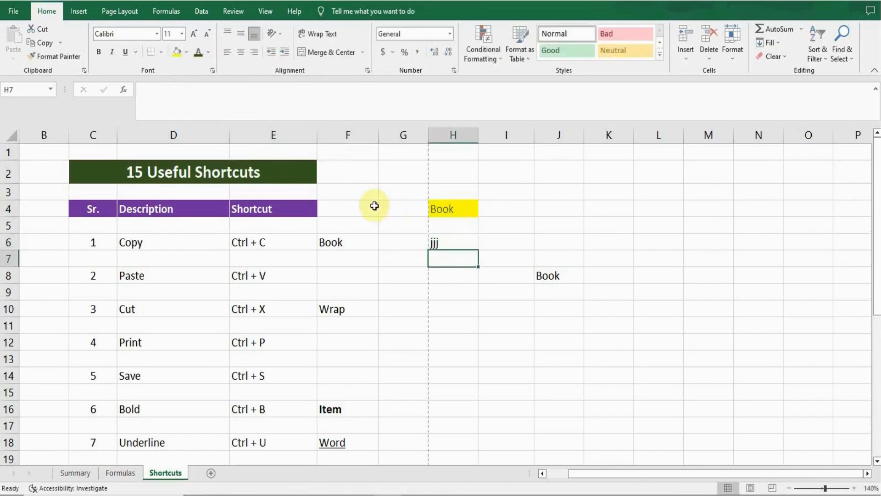
pyautogui.click(454, 240)
pyautogui.click(210, 58)
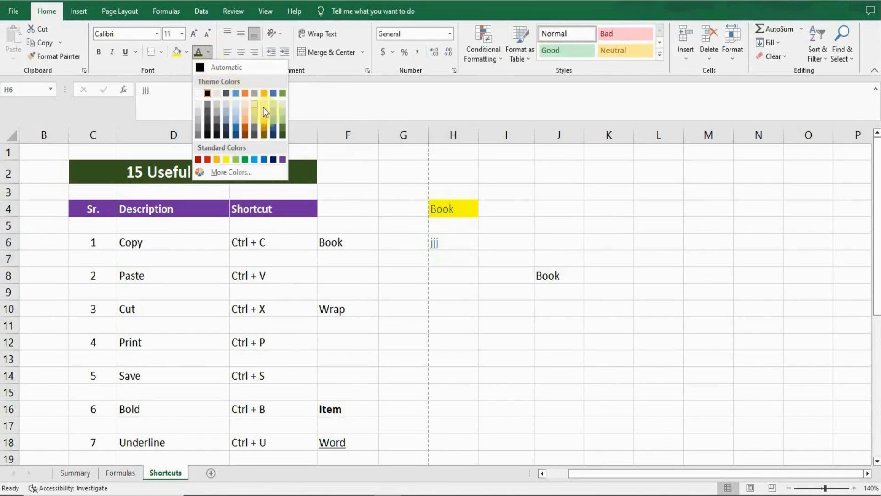
pyautogui.click(281, 127)
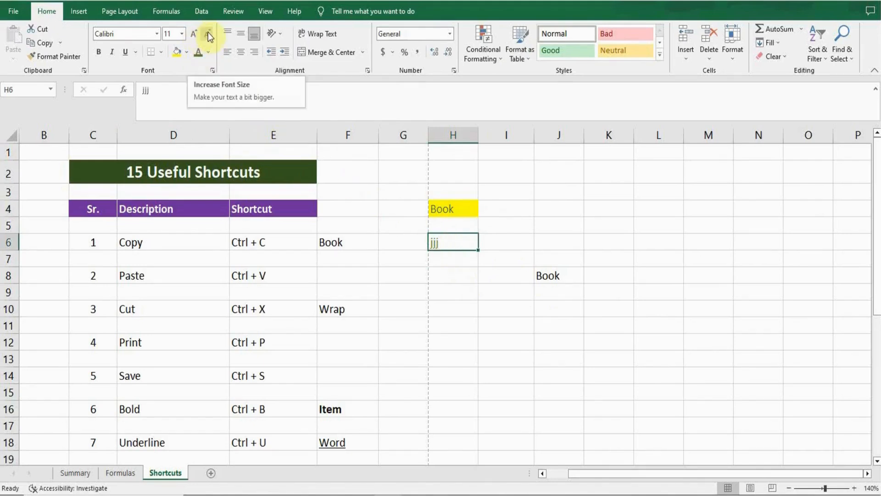
# Step: Enlarge the text in cell H6 step by step to font size 18
pyautogui.click(193, 33)
pyautogui.click(192, 33)
pyautogui.click(193, 33)
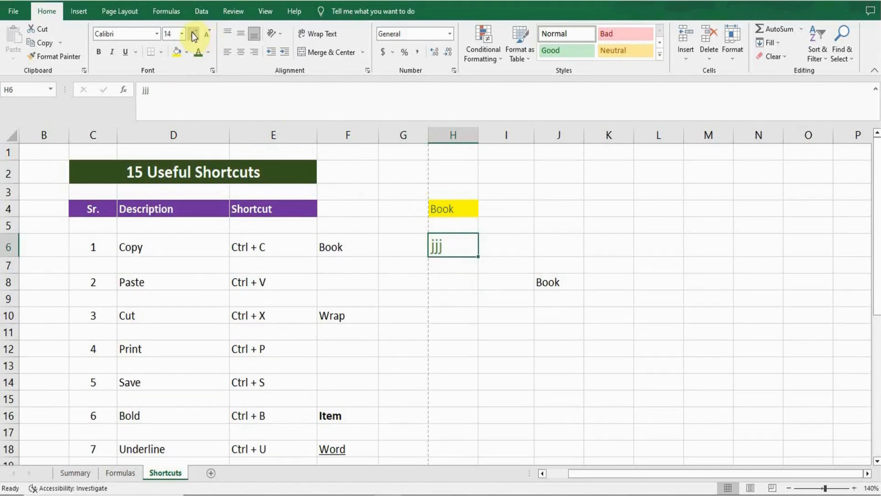
pyautogui.click(192, 33)
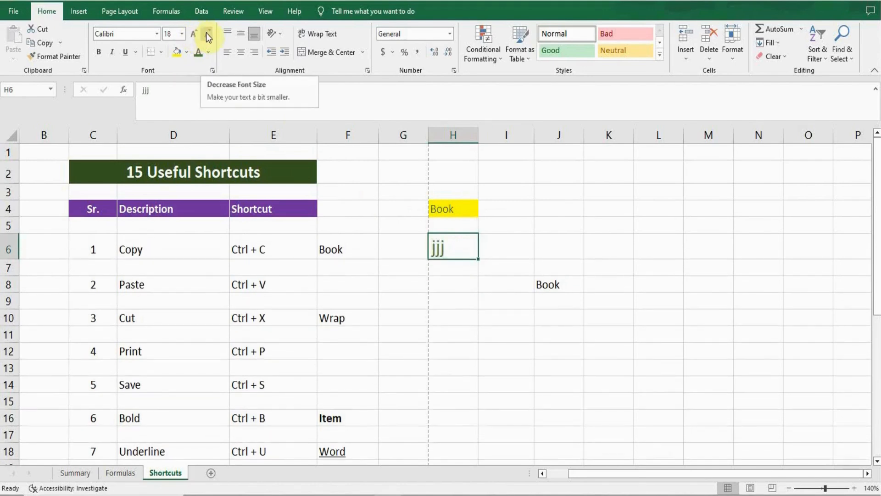
# Step: Reduce the text in cell H6 step by step to font size 11
pyautogui.click(207, 35)
pyautogui.click(208, 34)
pyautogui.click(208, 35)
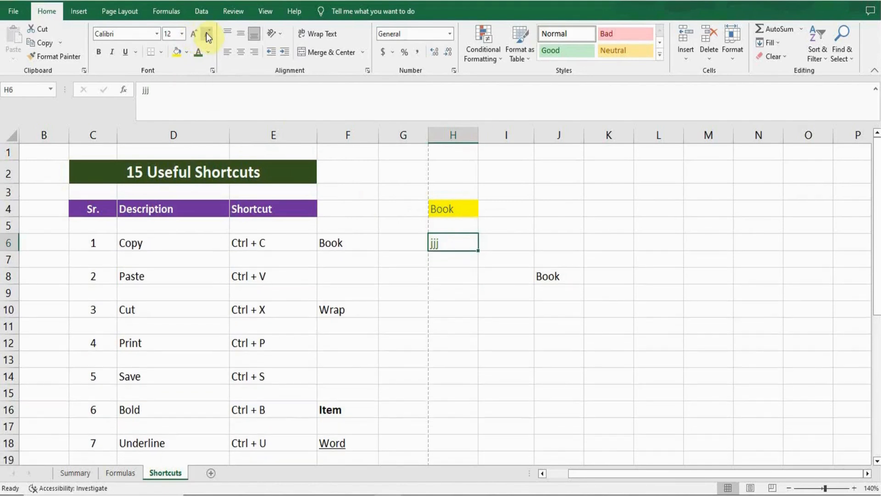
pyautogui.click(207, 35)
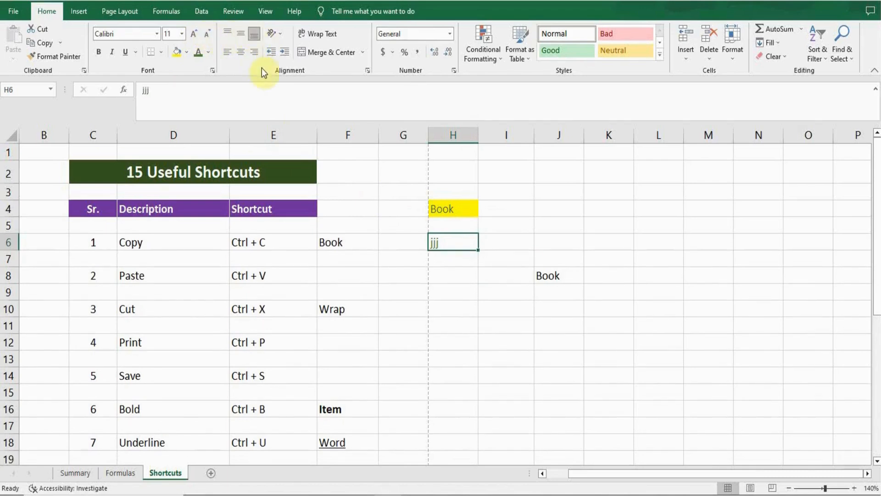
# Step: Centre the text in cell H6 horizontally and vertically and angle it counterclockwise
pyautogui.click(241, 52)
pyautogui.click(282, 32)
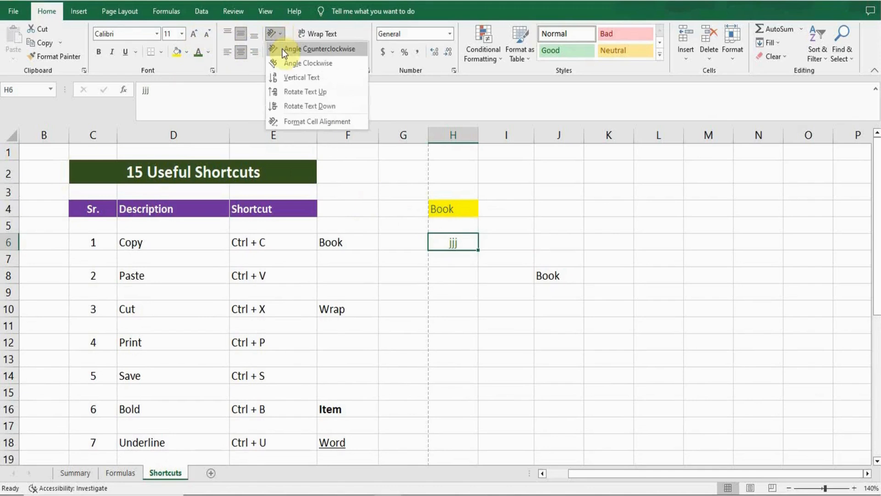
pyautogui.click(285, 49)
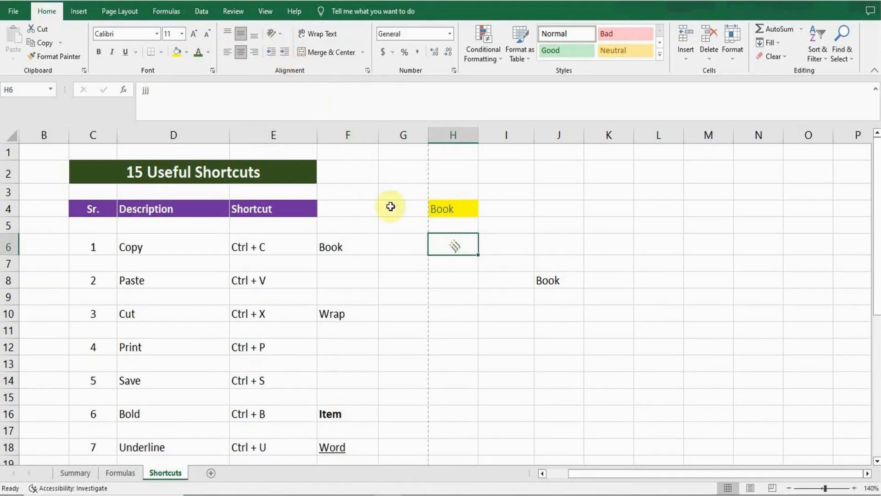
# Step: Rotate the text in cell H6 up, increase its indent and decrease the indent again
pyautogui.click(282, 32)
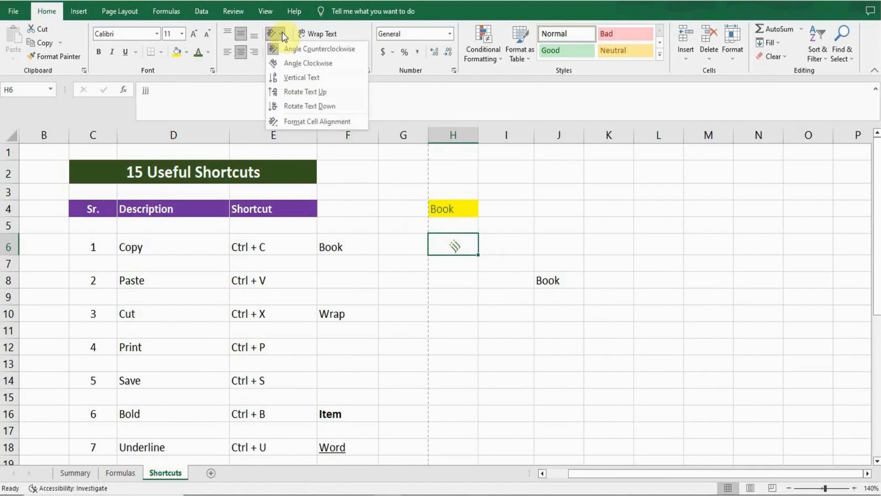
pyautogui.click(292, 92)
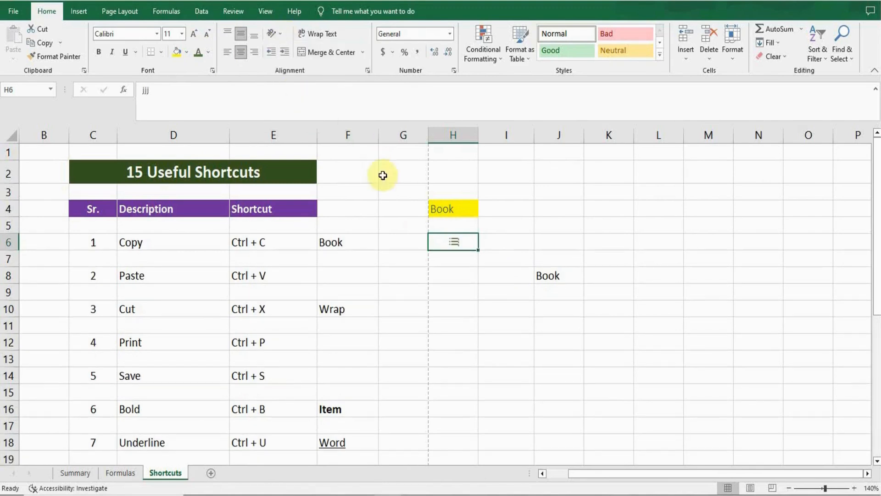
pyautogui.click(279, 32)
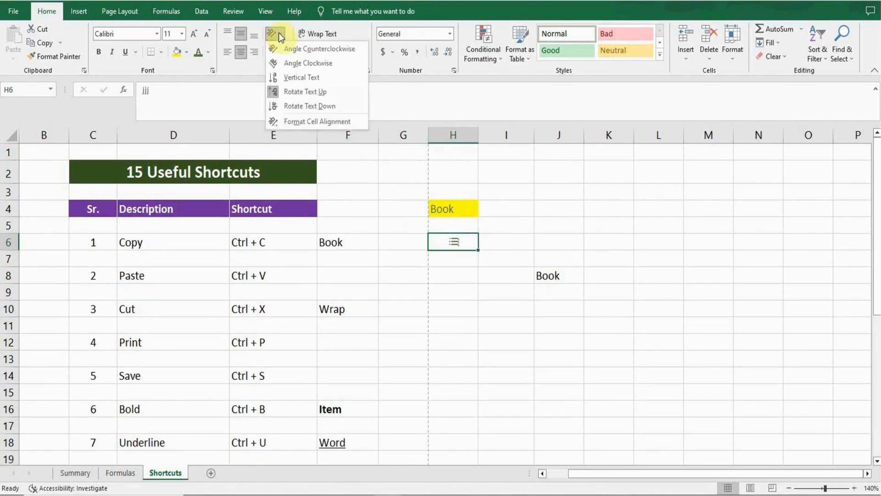
pyautogui.click(440, 165)
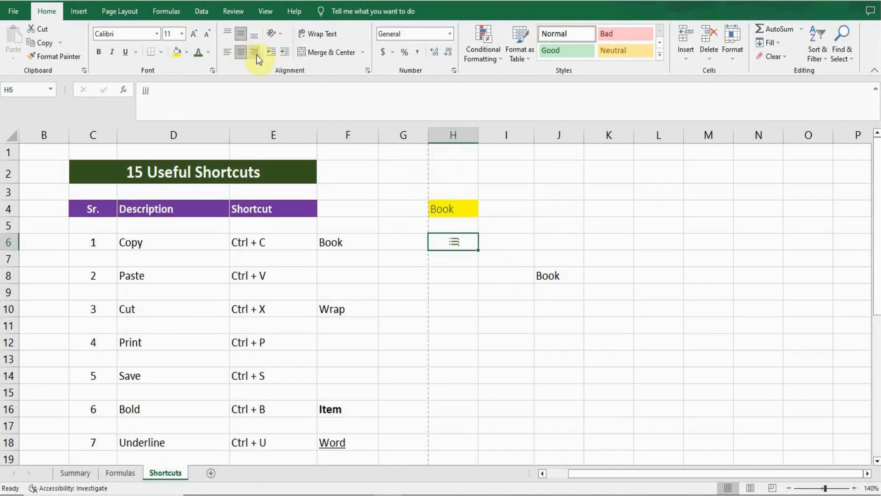
pyautogui.click(283, 54)
pyautogui.click(273, 53)
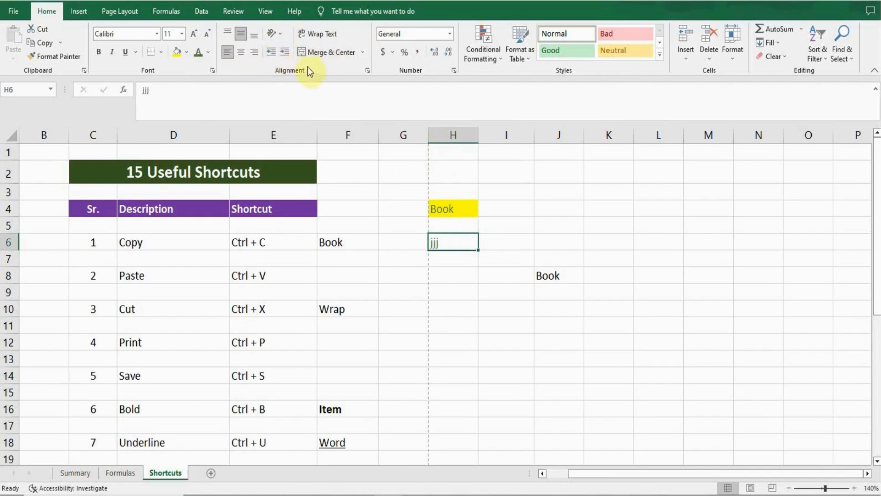
# Step: Enter "Quiet Big word" in cell H8 and wrap its text
pyautogui.click(460, 273)
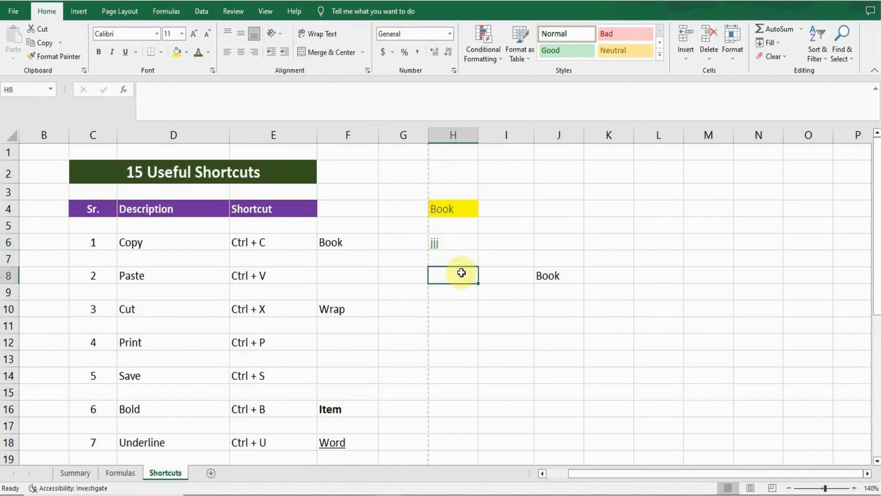
pyautogui.write('Qui')
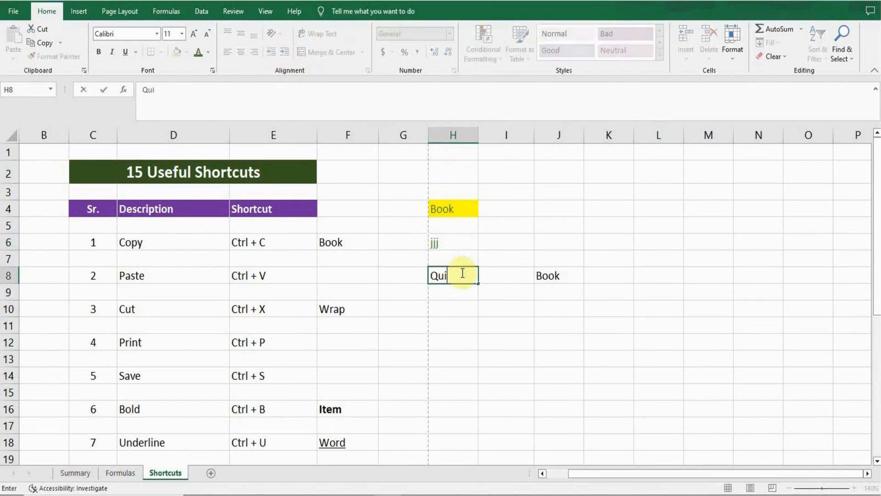
pyautogui.write('et Big word')
pyautogui.press('Return')
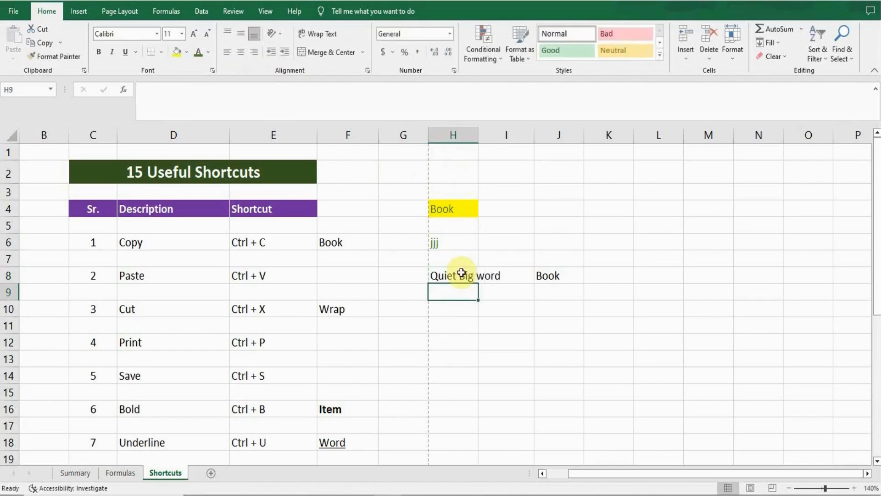
pyautogui.click(462, 273)
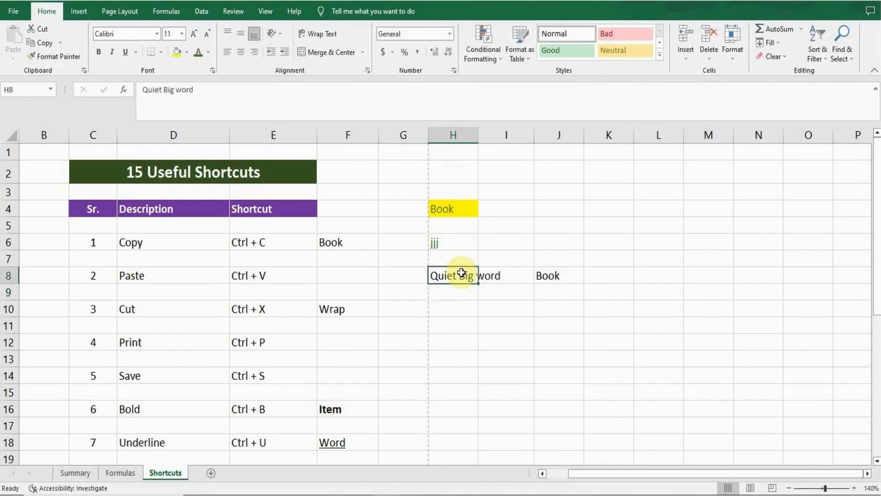
pyautogui.click(321, 36)
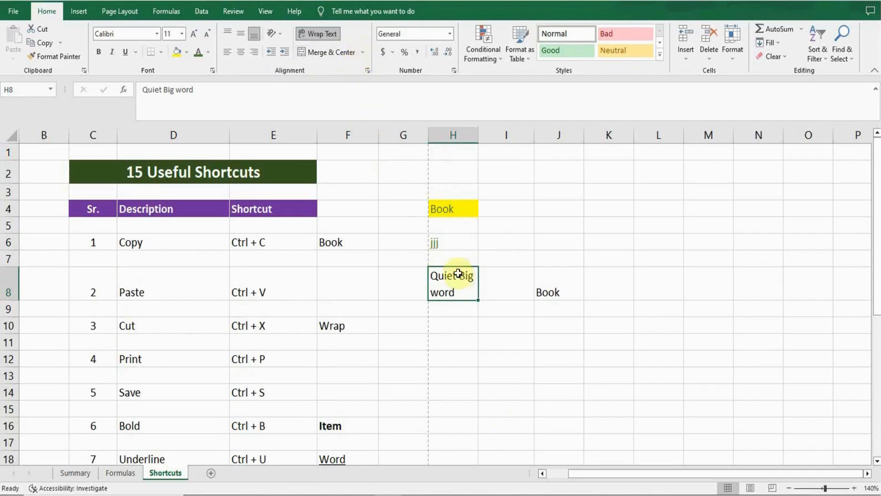
# Step: Merge and center cells H8 to J8, accepting the loss of the other values
pyautogui.moveTo(466, 277); pyautogui.dragTo(541, 284)
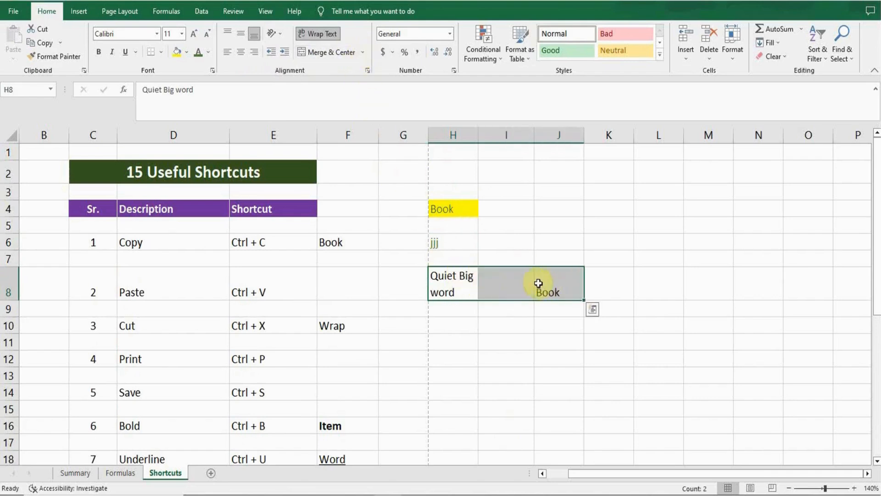
pyautogui.click(364, 52)
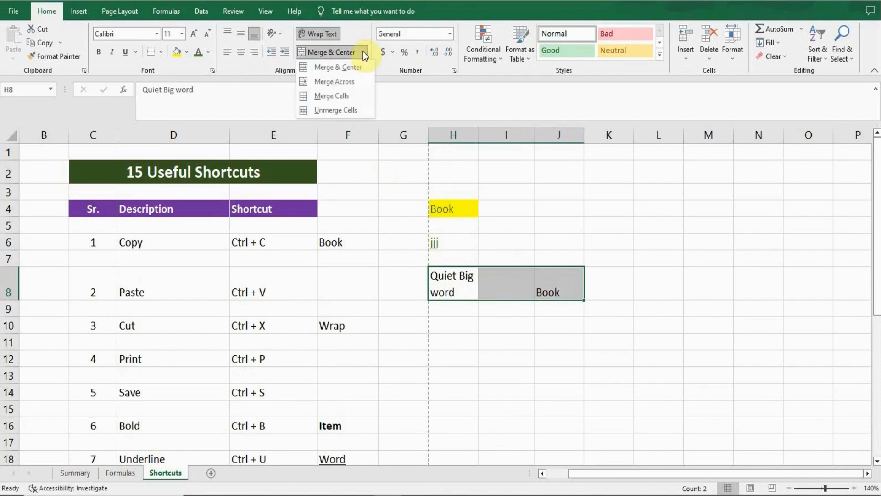
pyautogui.click(350, 66)
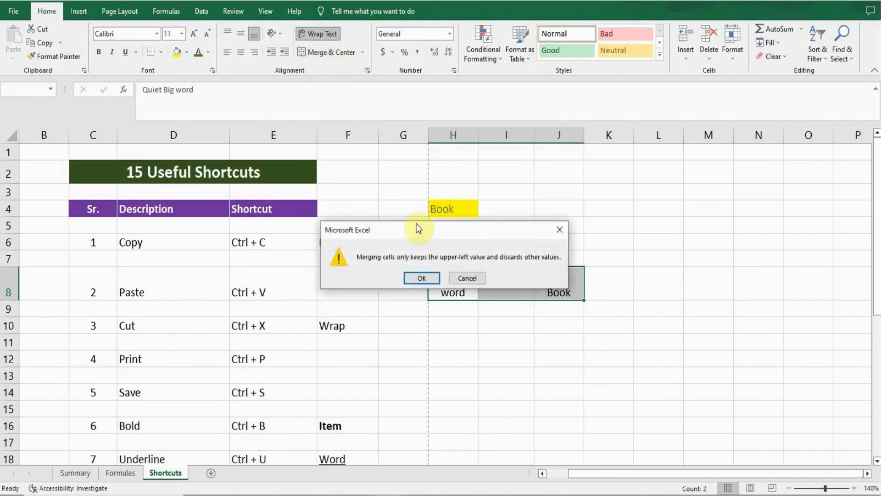
pyautogui.click(419, 277)
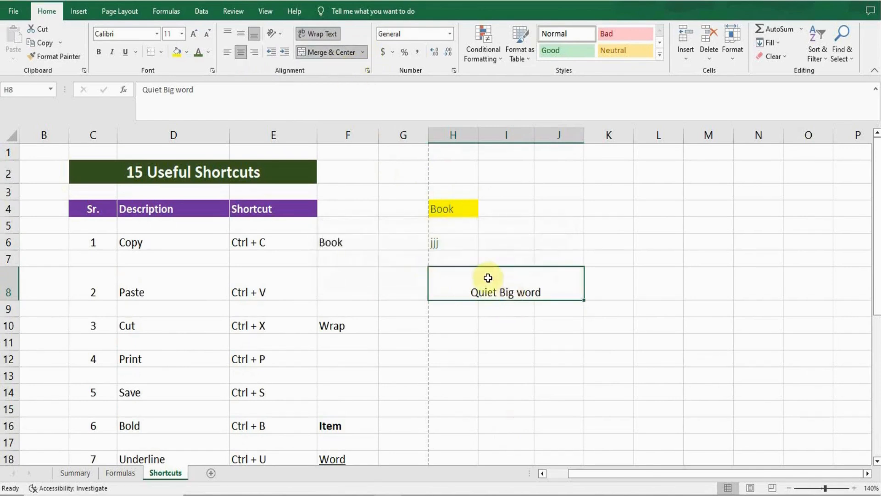
# Step: Middle-align the text in the merged cell H8 and unmerge it into separate cells
pyautogui.click(241, 32)
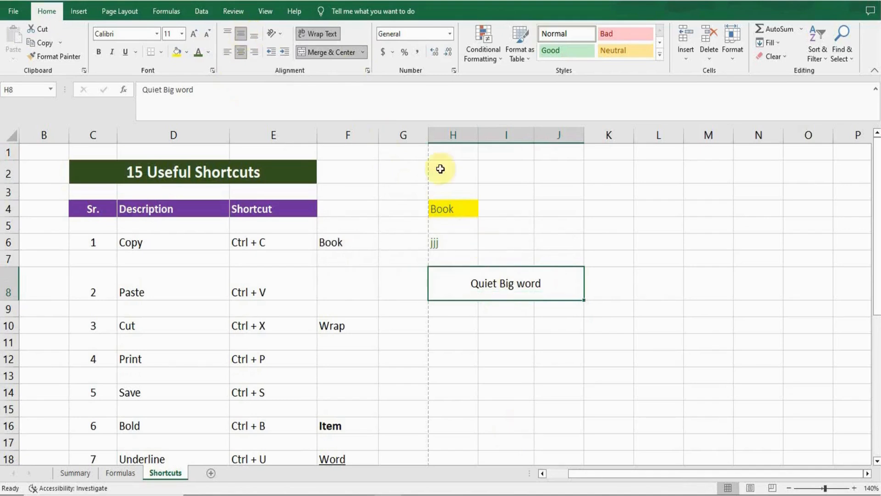
pyautogui.click(364, 56)
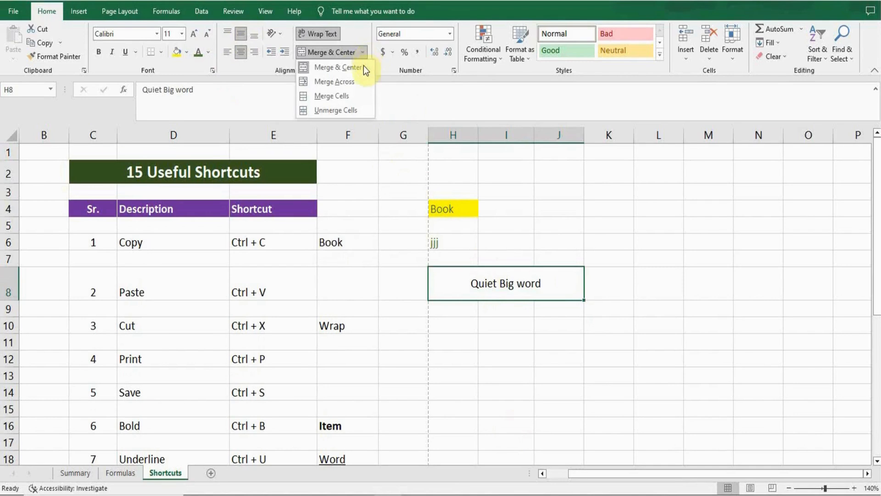
pyautogui.click(364, 110)
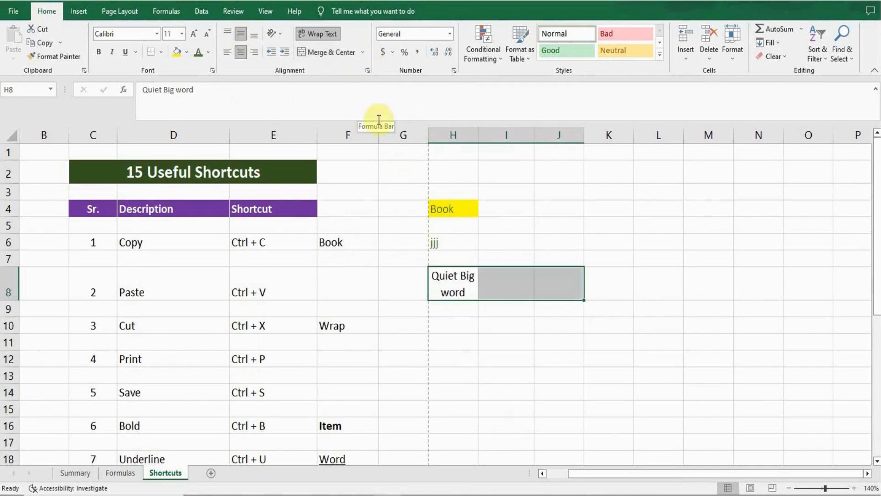
# Step: Give the empty cell I8 the Accounting number format, view the currency choices, and switch it to Percent Style
pyautogui.click(517, 289)
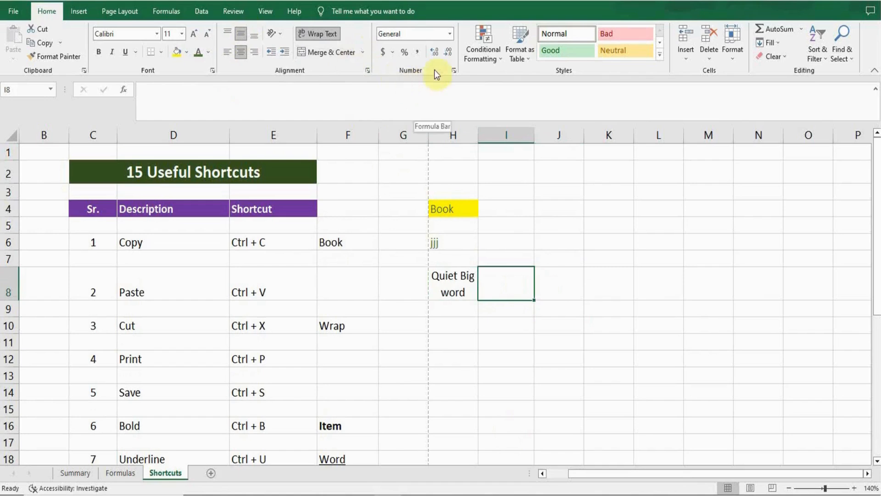
pyautogui.click(386, 52)
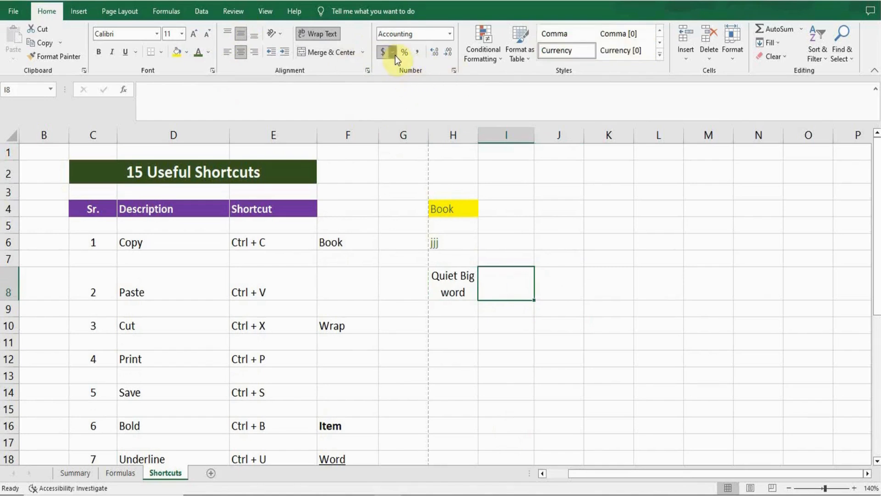
pyautogui.click(394, 53)
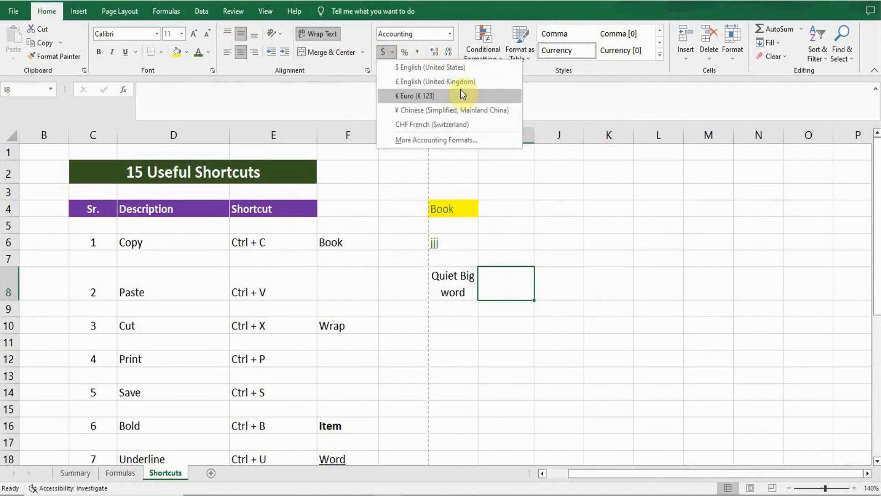
pyautogui.click(403, 52)
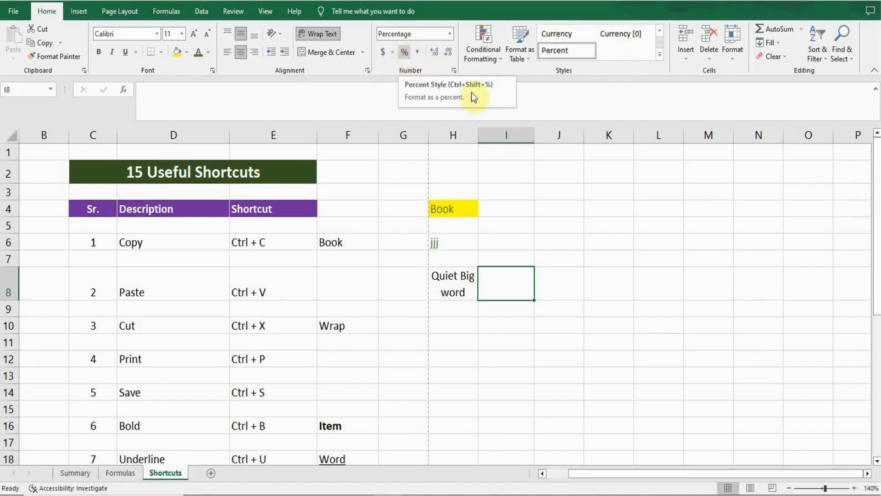
# Step: Enter .85 in cell J7 and format it with Percent Style
pyautogui.click(550, 266)
pyautogui.write('.85')
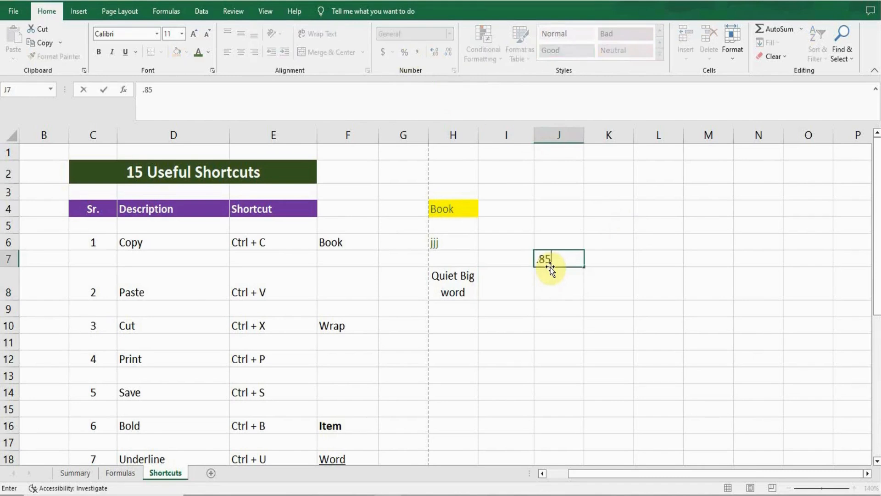
pyautogui.press('Return')
pyautogui.click(550, 266)
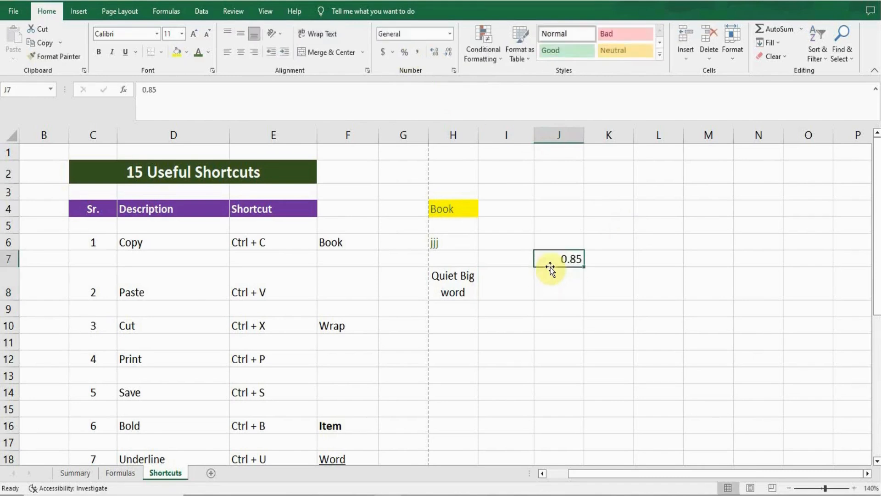
pyautogui.click(400, 52)
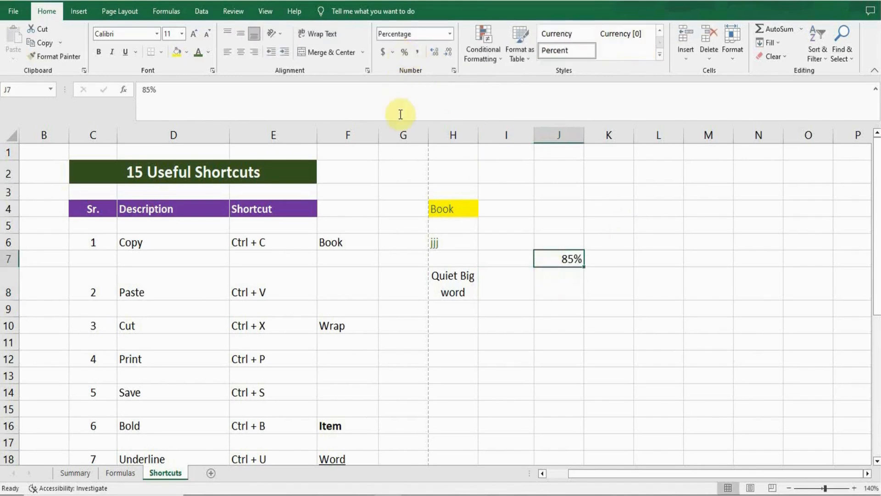
# Step: Enter the number 10.01253 in cell J4
pyautogui.click(567, 210)
pyautogui.write('10.')
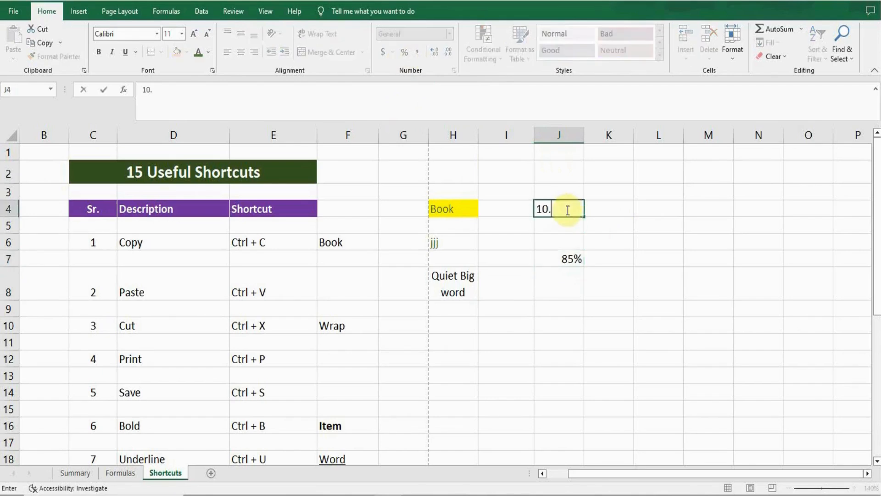
pyautogui.write('01253')
pyautogui.press('Return')
# Step: Increase the decimals shown in cell J4 to five places, and decrease them to two
pyautogui.click(567, 210)
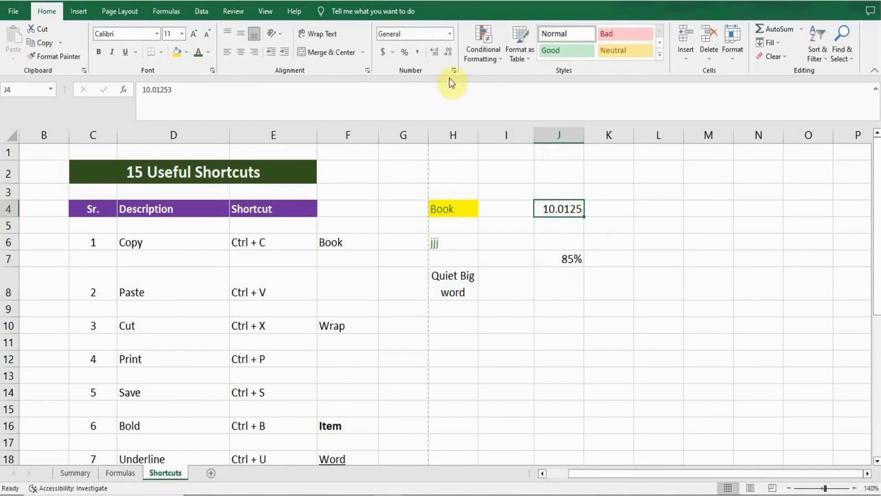
pyautogui.click(436, 52)
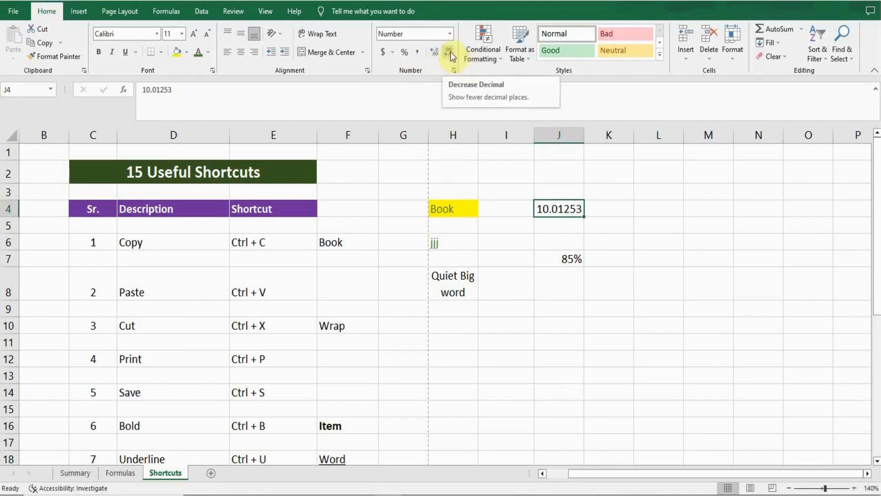
pyautogui.click(450, 52)
pyautogui.click(450, 53)
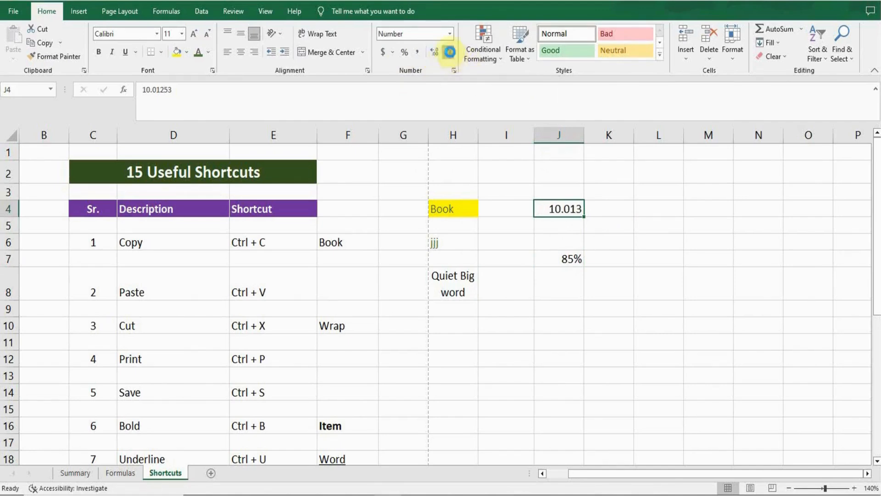
pyautogui.click(450, 53)
# Step: Enter 10 in cell L4 and 20 in cell L5
pyautogui.click(641, 230)
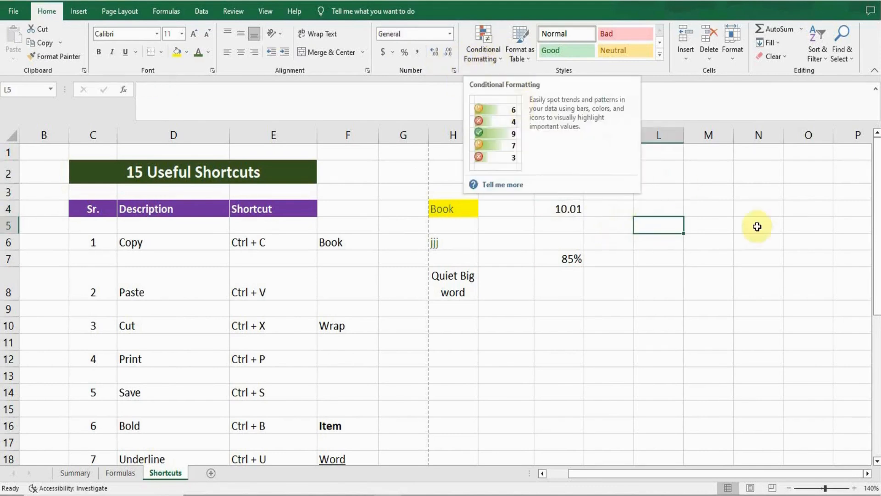
pyautogui.click(665, 206)
pyautogui.write('10')
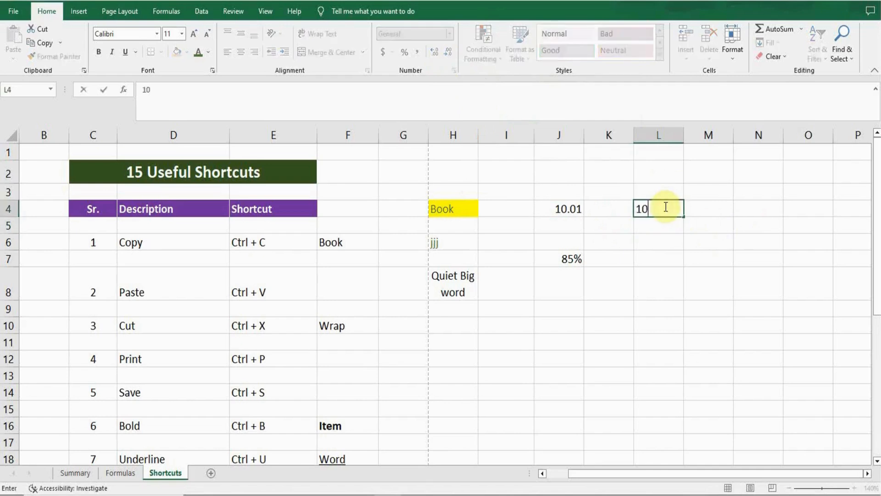
pyautogui.press('Return')
pyautogui.write('20')
pyautogui.press('Return')
# Step: Apply blue gradient data bars to cells L4:L5 with conditional formatting
pyautogui.click(665, 207)
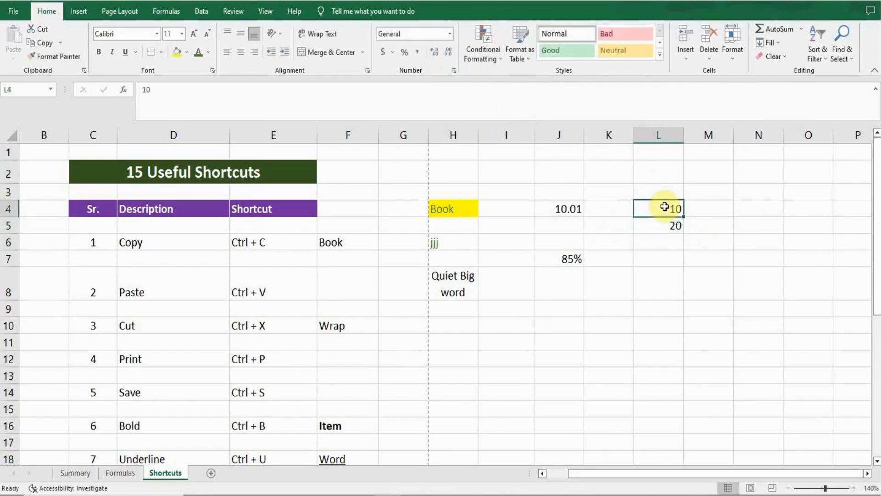
pyautogui.moveTo(665, 206); pyautogui.dragTo(665, 225)
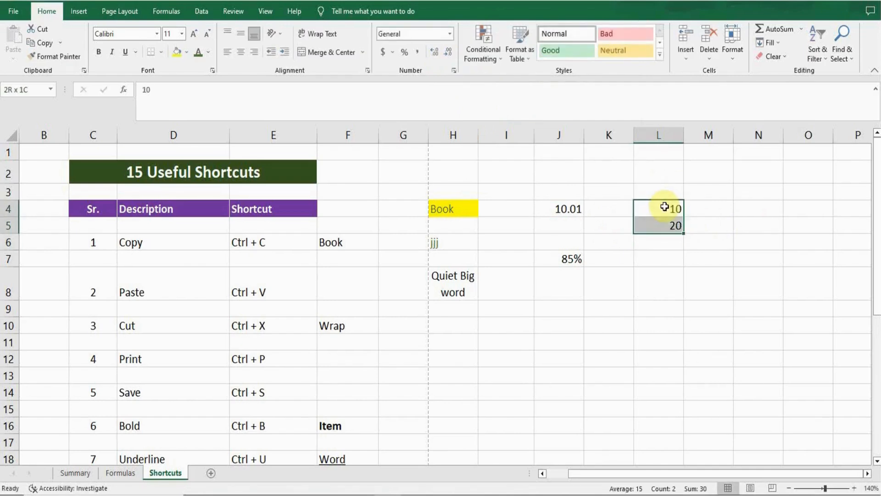
pyautogui.click(497, 58)
pyautogui.moveTo(516, 79)
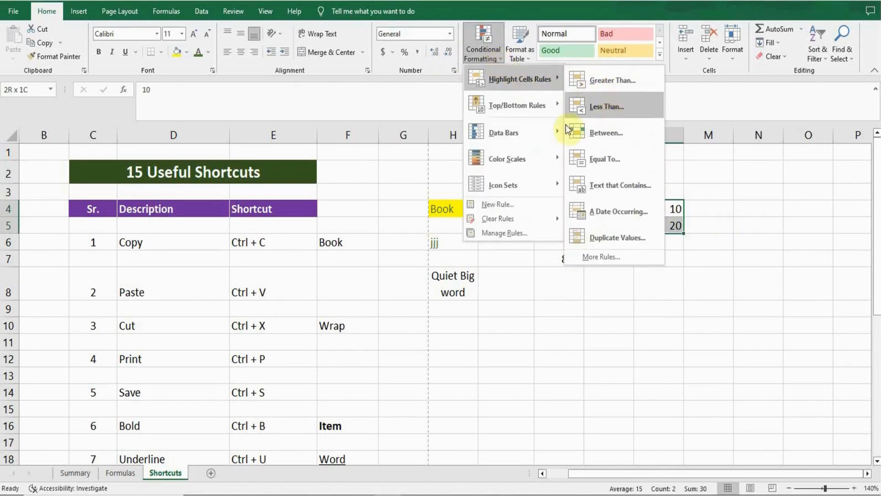
pyautogui.moveTo(524, 134)
pyautogui.click(577, 143)
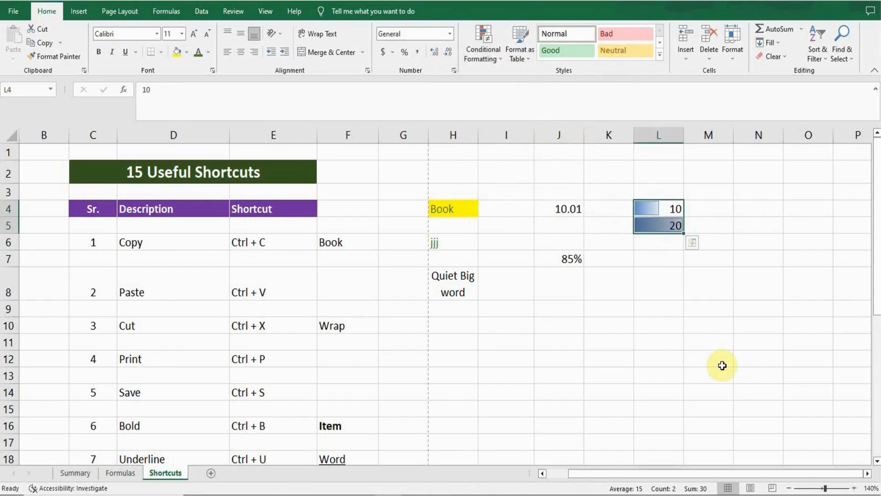
pyautogui.click(498, 59)
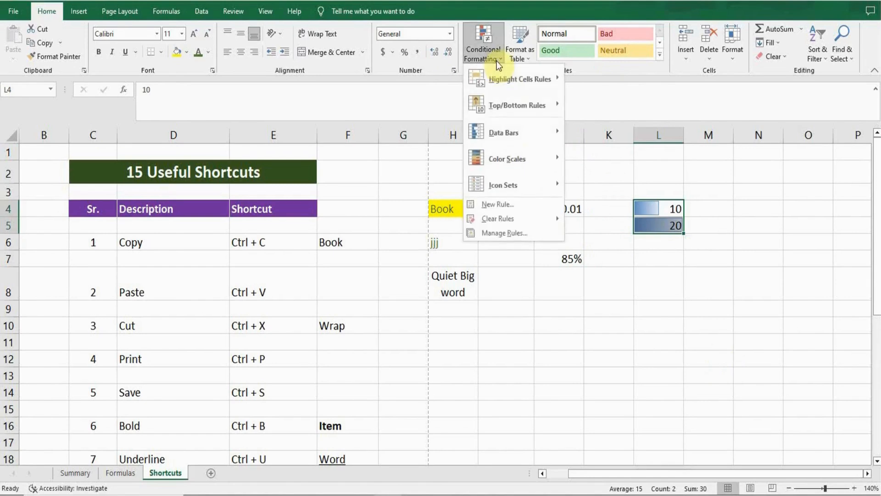
pyautogui.moveTo(525, 83)
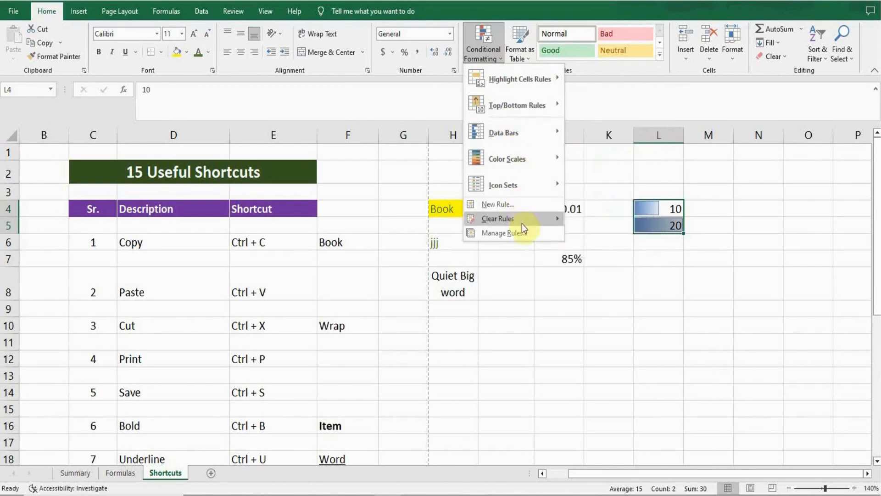
pyautogui.moveTo(541, 217)
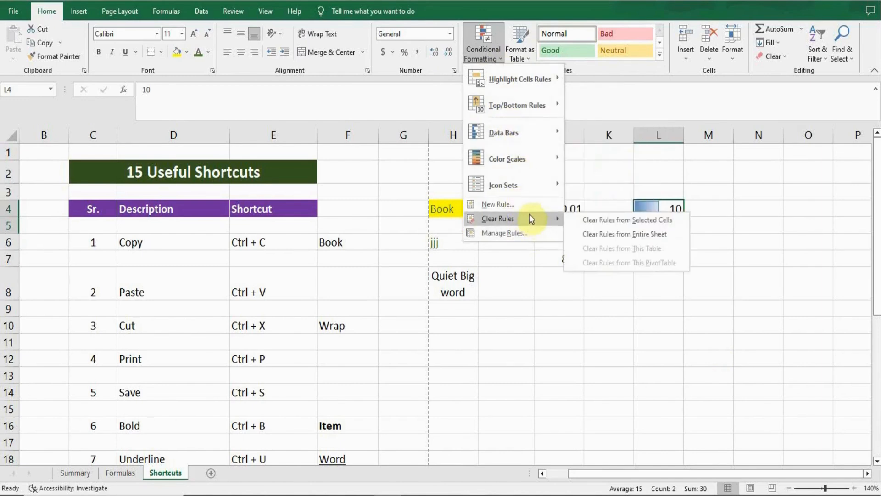
pyautogui.click(744, 198)
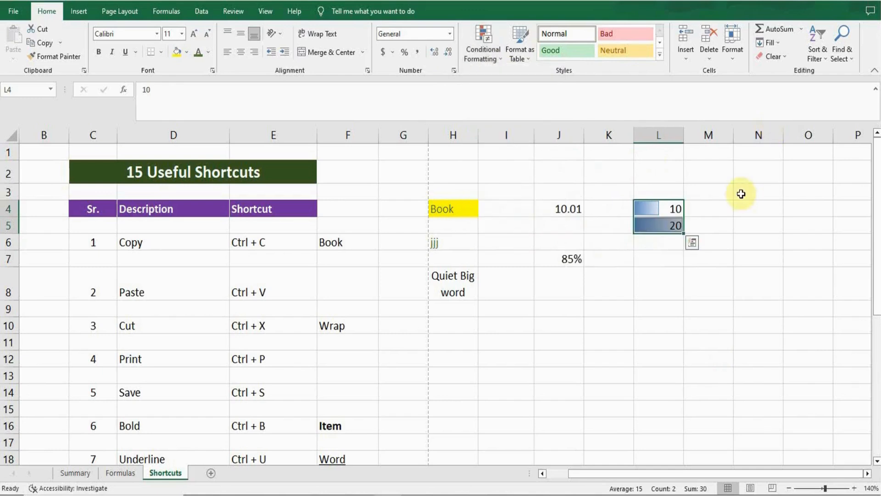
# Step: Format the range H7:M10 as a table without existing headers, using a light blue table style
pyautogui.click(666, 311)
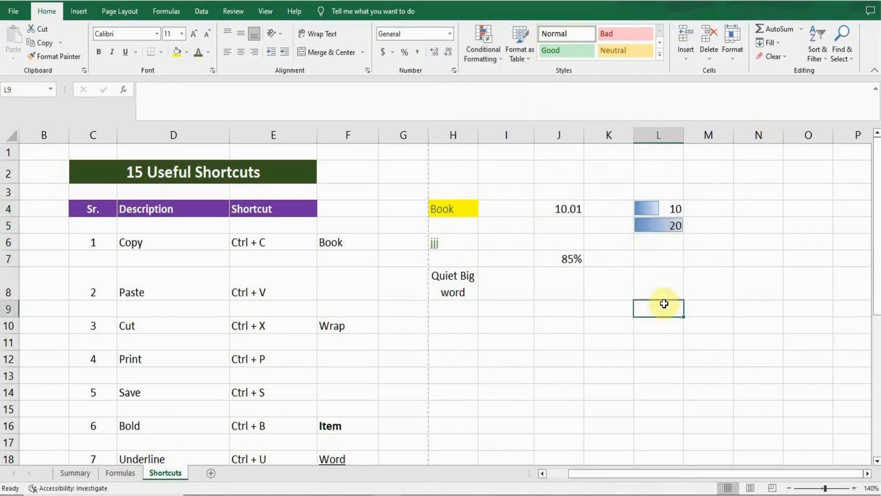
pyautogui.click(525, 56)
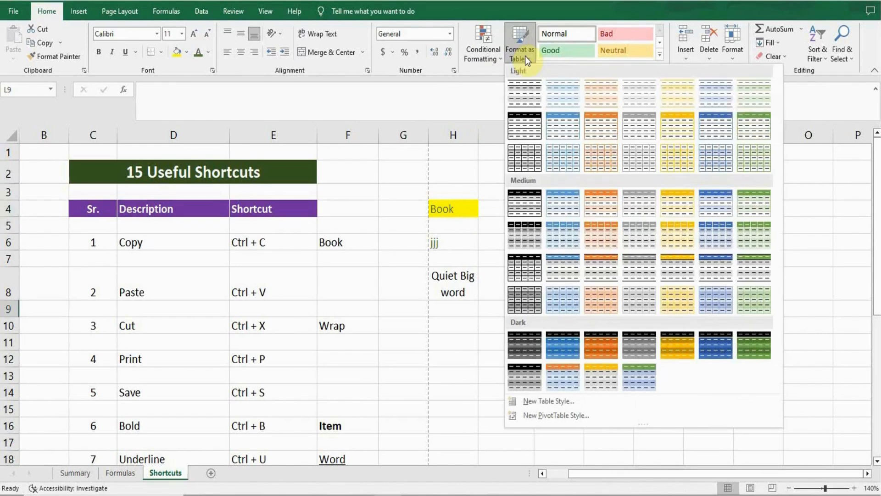
pyautogui.click(569, 139)
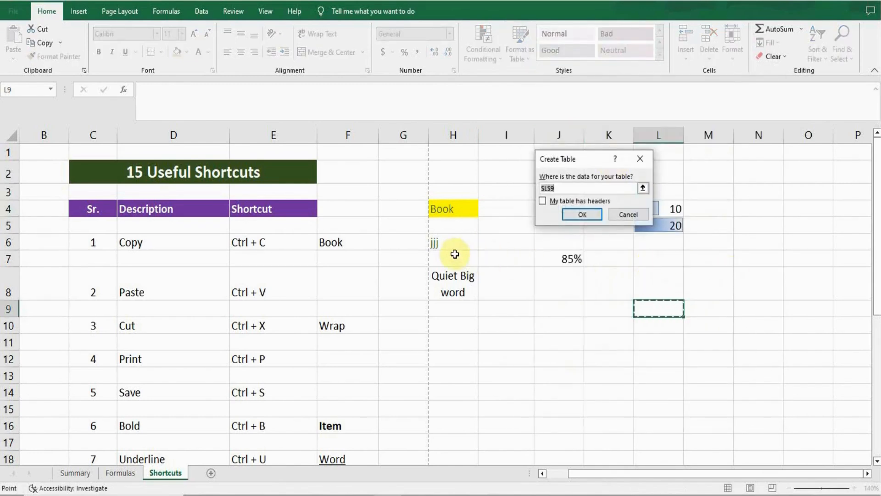
pyautogui.moveTo(455, 254); pyautogui.dragTo(706, 323)
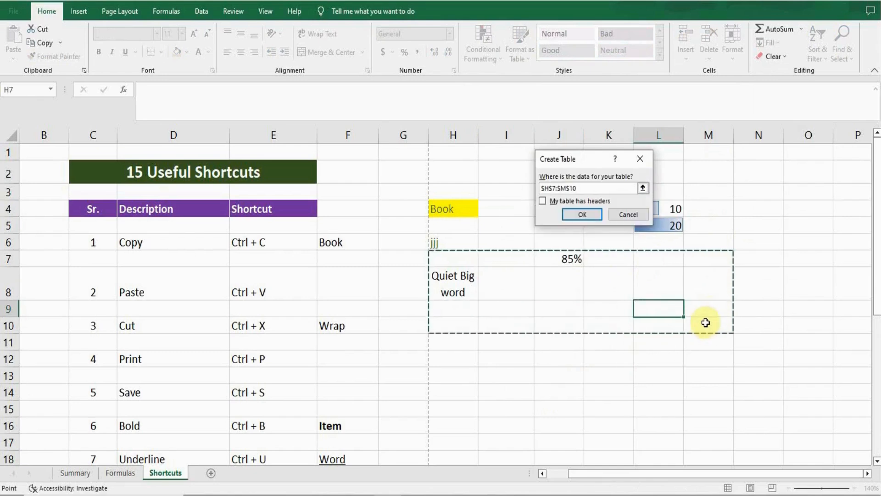
pyautogui.press('Return')
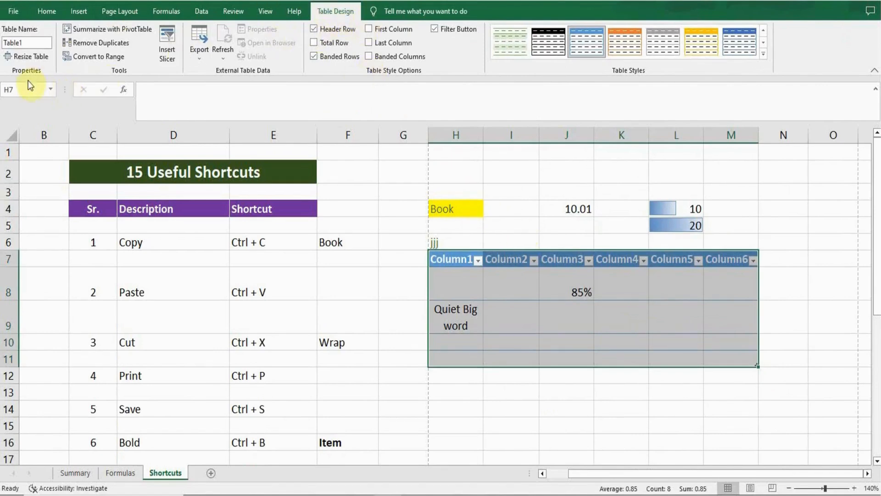
# Step: Turn off the new table's header row and convert the table to a normal range
pyautogui.click(313, 29)
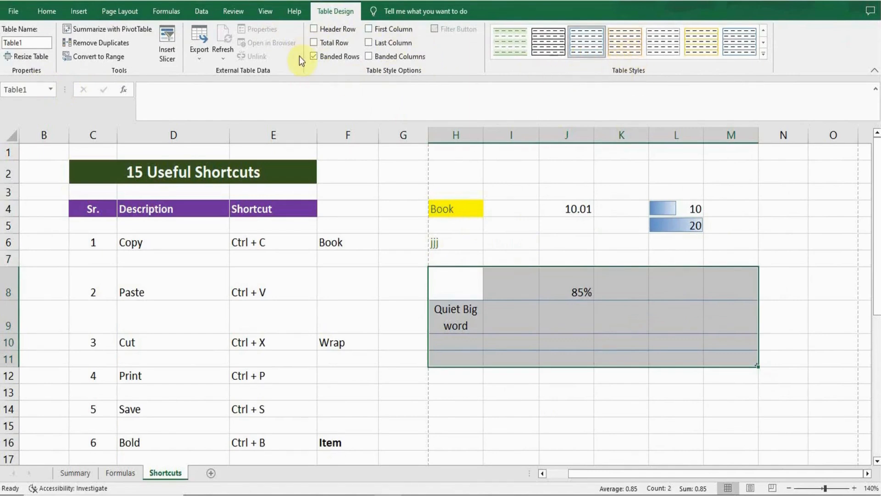
pyautogui.click(89, 57)
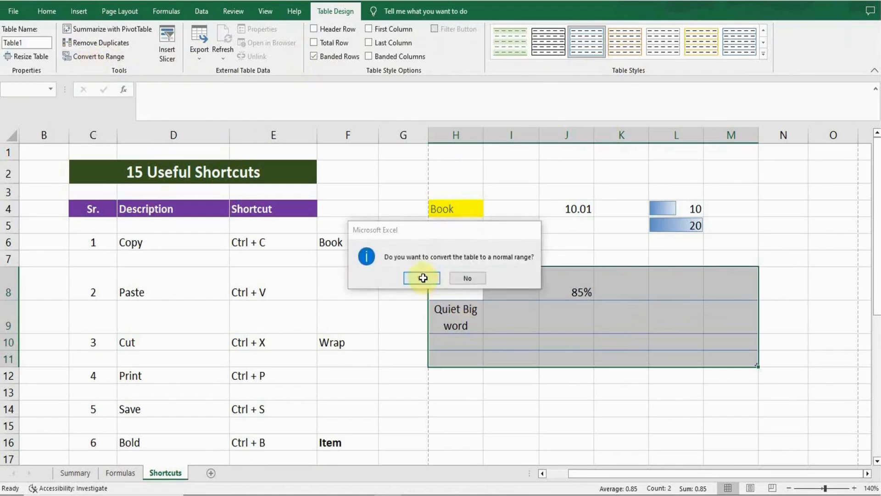
pyautogui.click(423, 278)
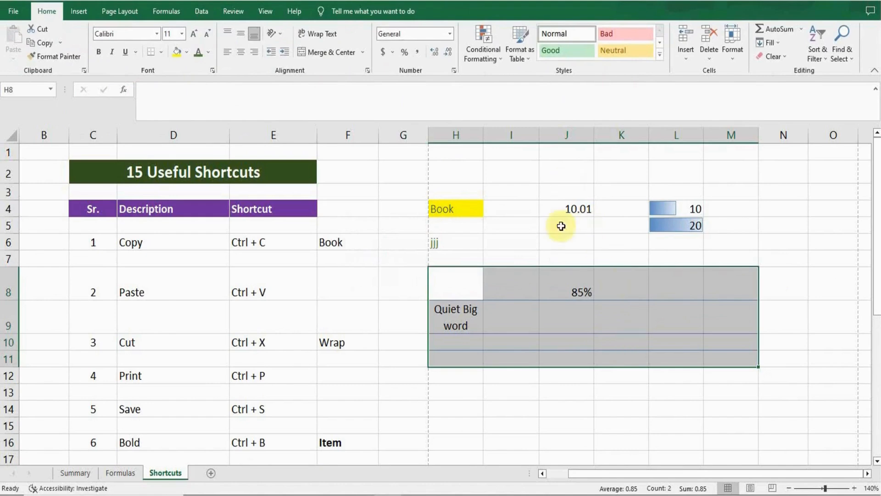
pyautogui.click(534, 246)
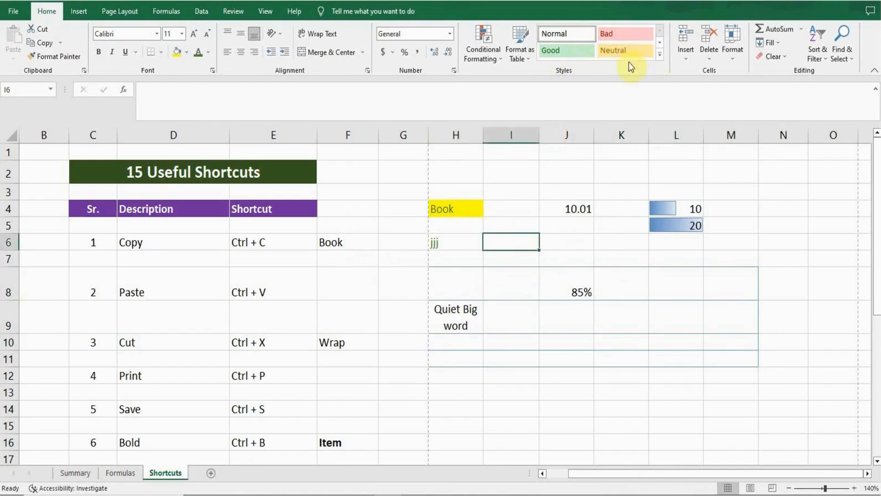
pyautogui.click(660, 59)
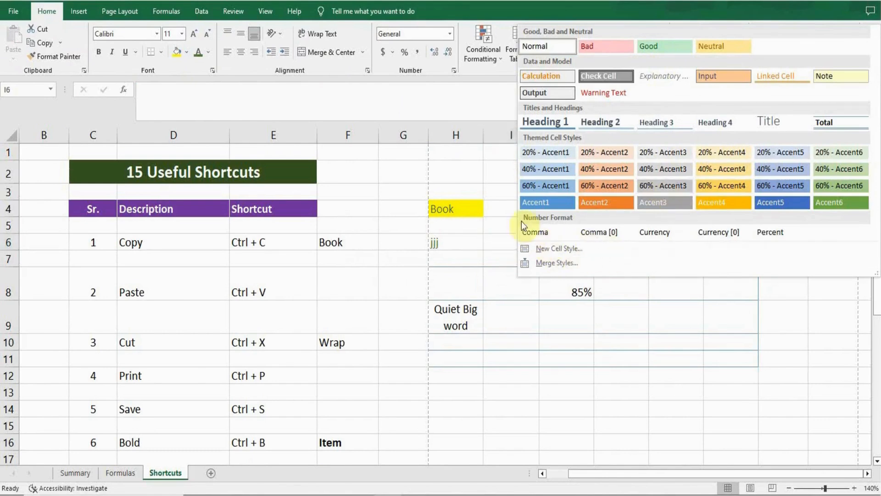
pyautogui.click(482, 191)
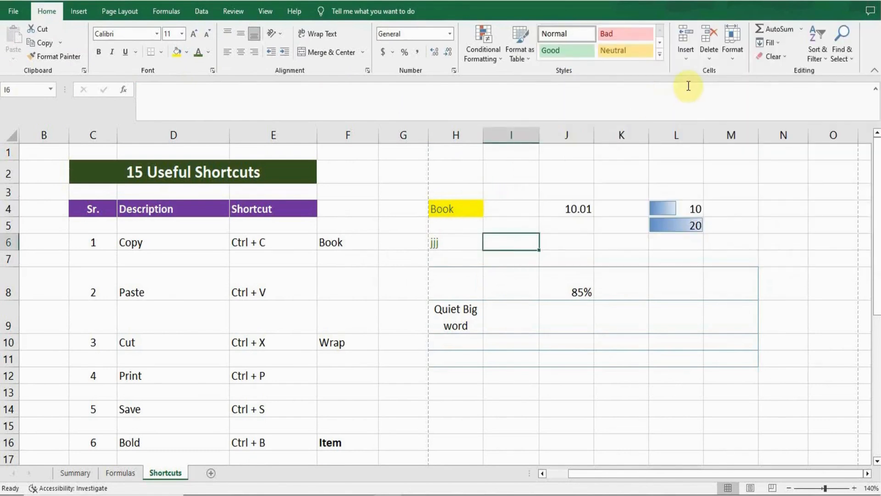
# Step: Insert a cell at I6 with cells shifted right, and insert a new sheet row above row 6
pyautogui.click(689, 57)
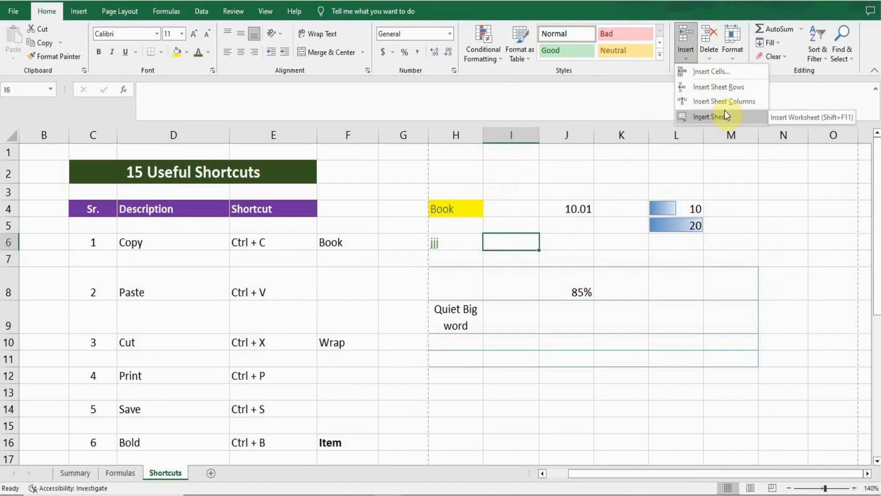
pyautogui.click(710, 72)
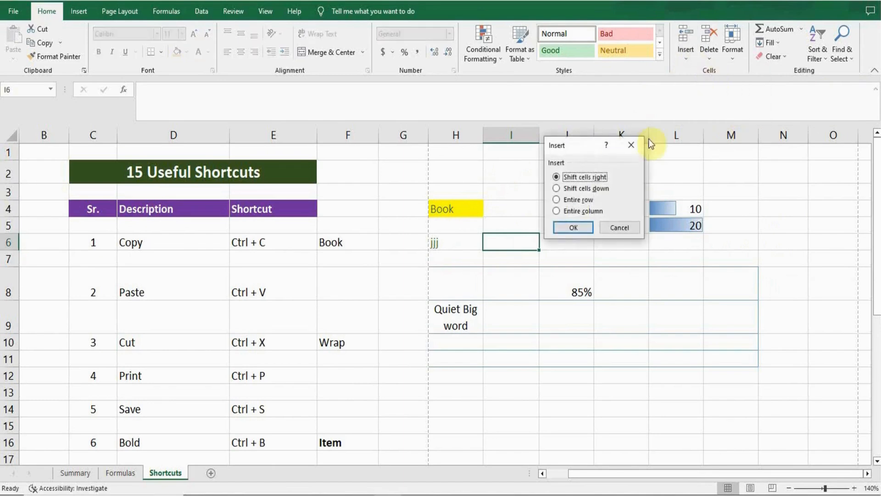
pyautogui.click(572, 228)
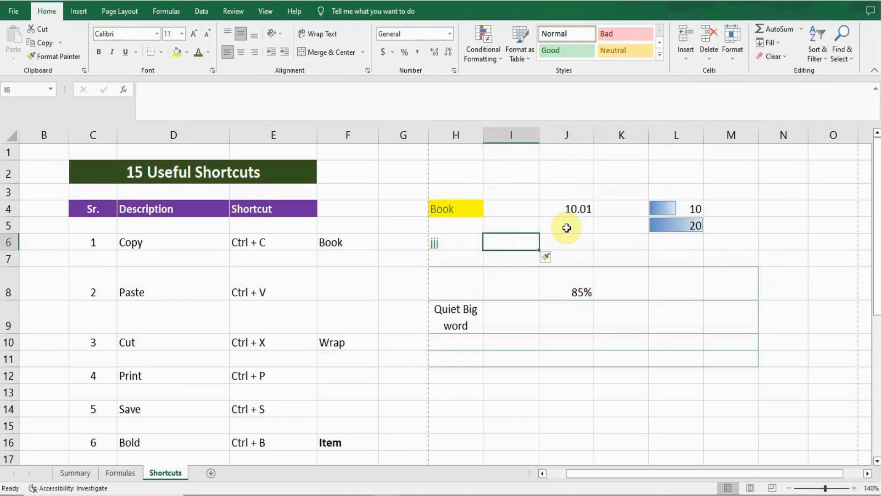
pyautogui.click(686, 62)
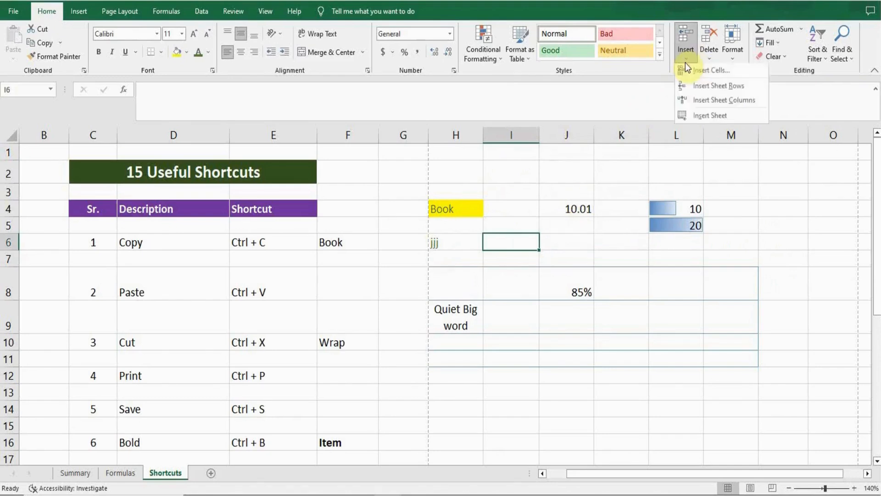
pyautogui.click(710, 87)
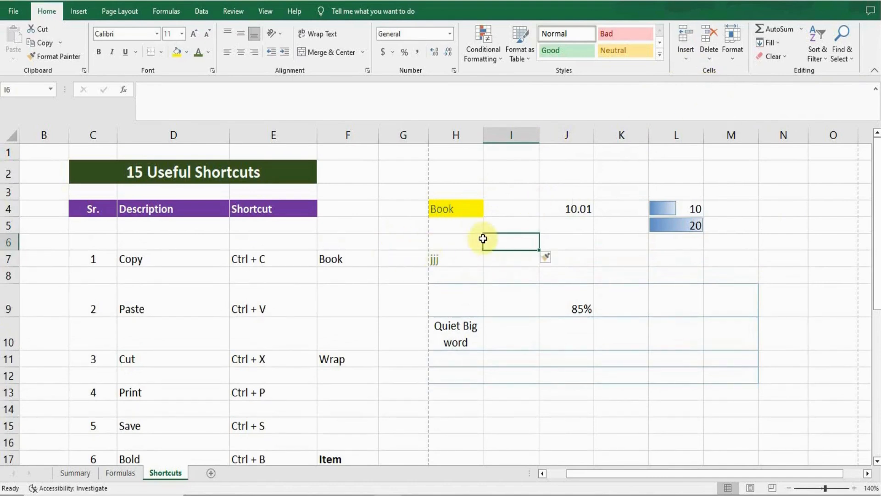
pyautogui.click(688, 57)
pyautogui.click(705, 57)
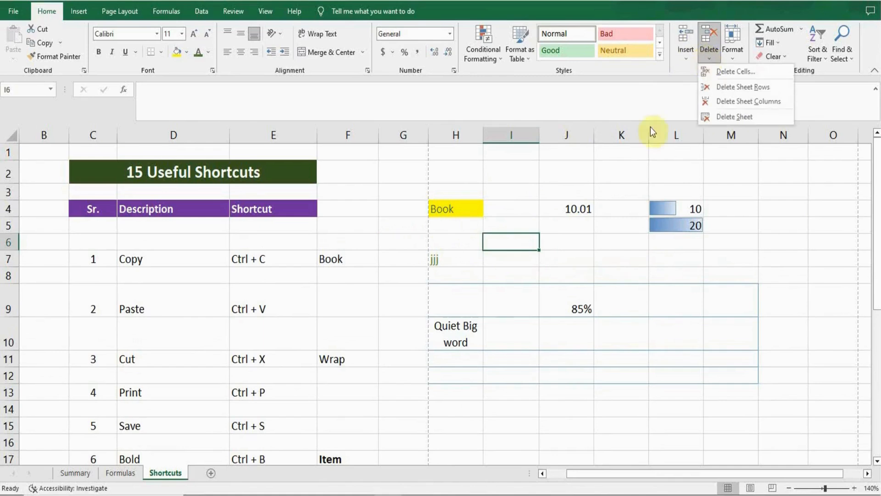
pyautogui.click(522, 223)
# Step: Delete the entire sheet column H, which contains the jjj cell
pyautogui.click(468, 259)
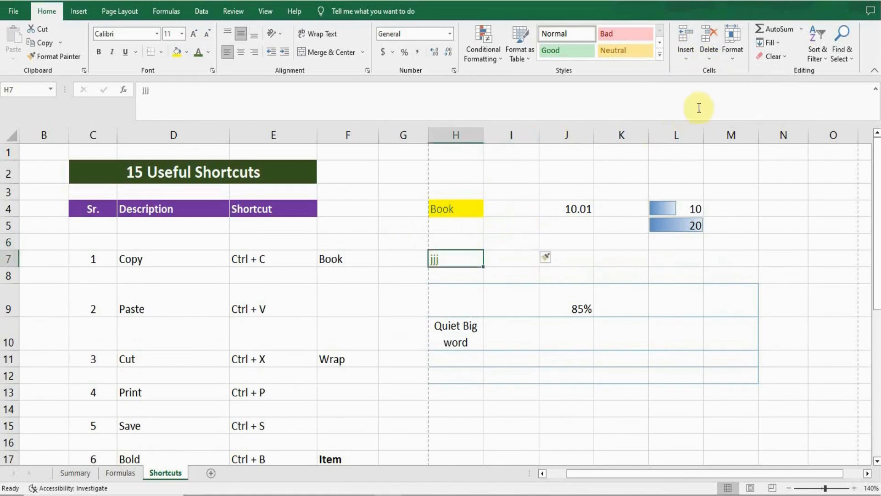
pyautogui.click(709, 59)
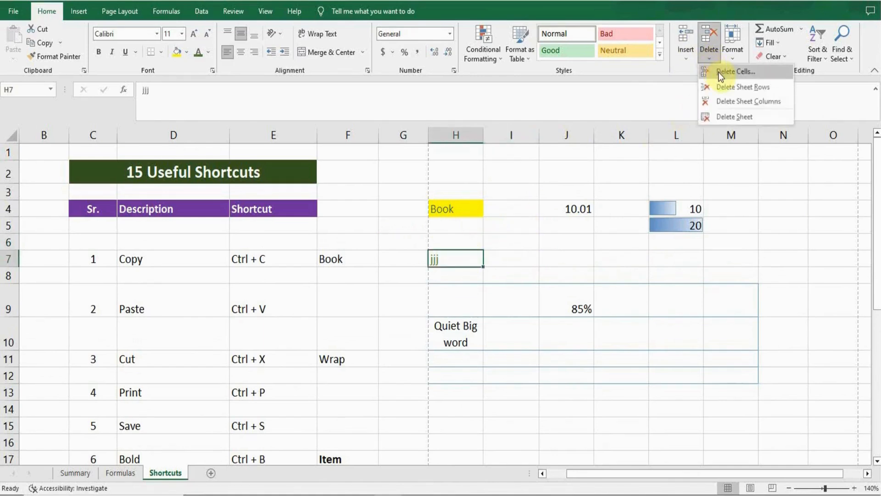
pyautogui.click(751, 101)
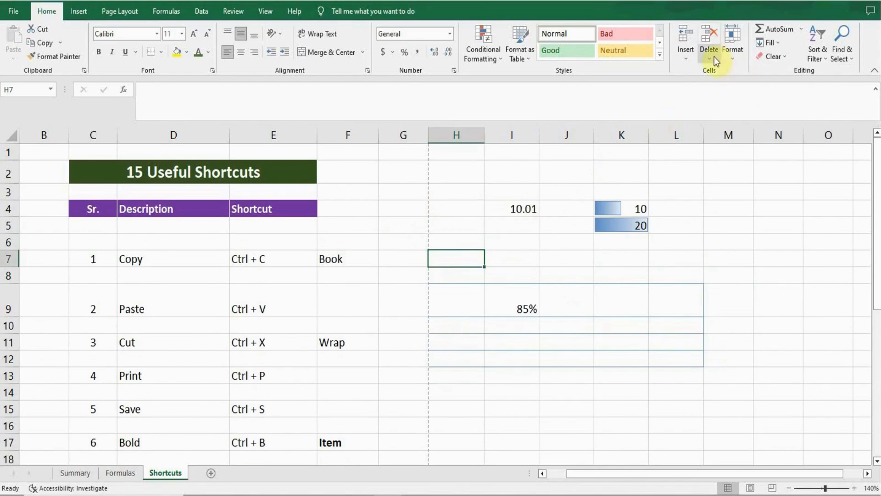
# Step: Set the height of row 7 to 35, and undo the change
pyautogui.click(732, 59)
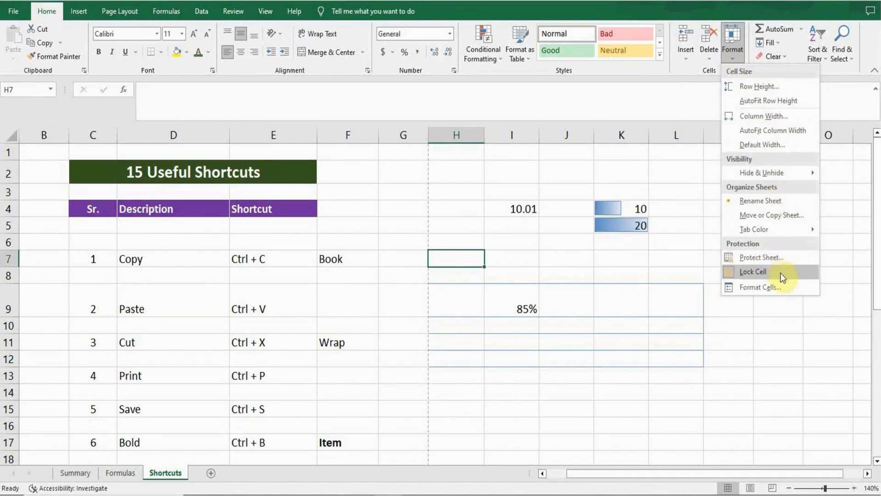
pyautogui.moveTo(761, 166)
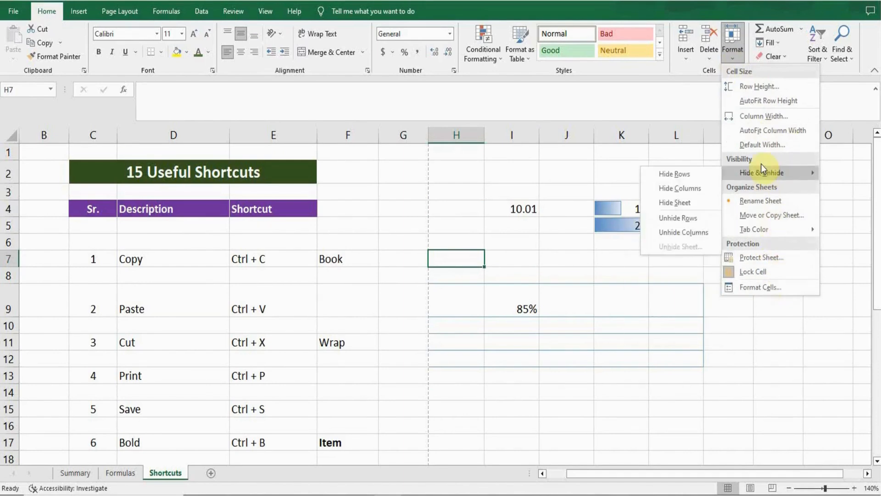
pyautogui.click(754, 86)
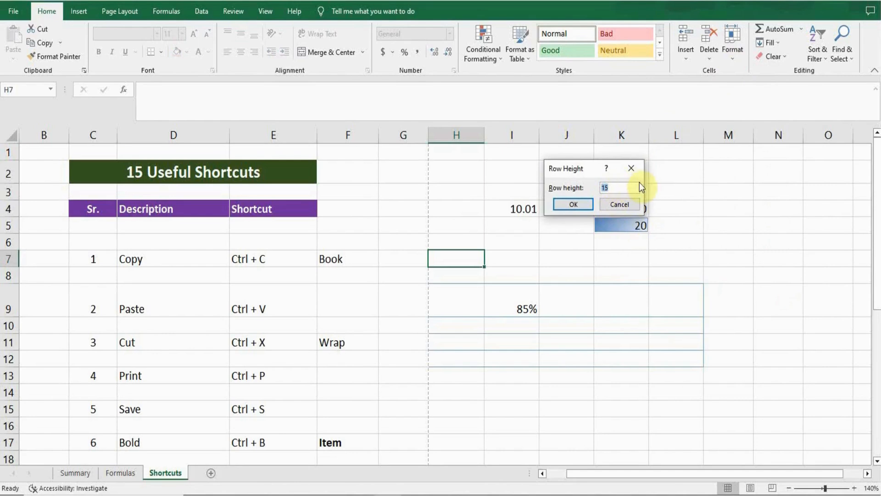
pyautogui.write('35')
pyautogui.press('Return')
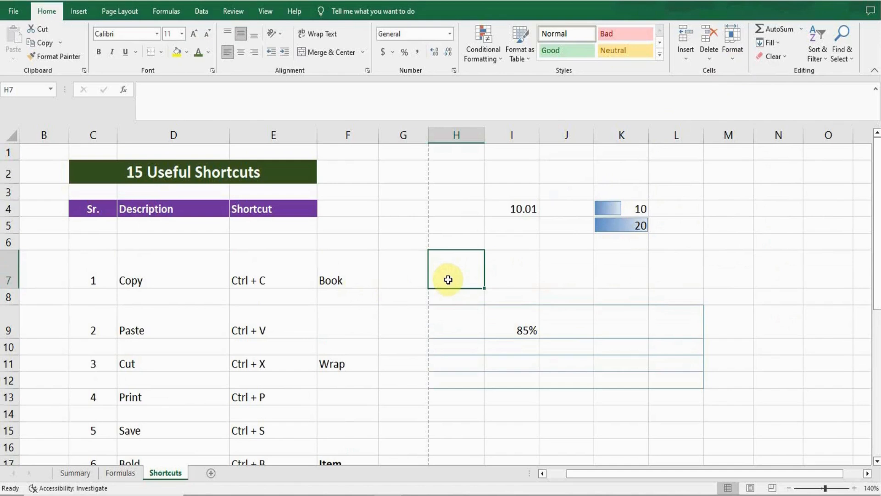
pyautogui.hotkey('ctrl', 'z')
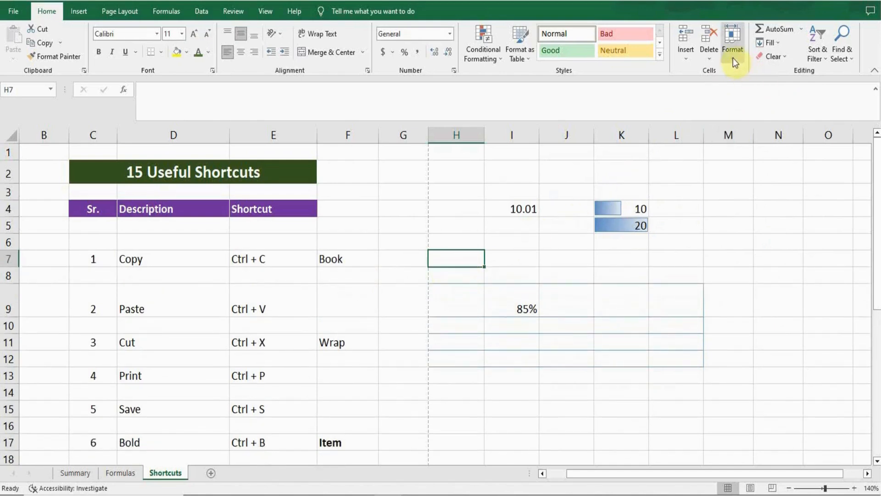
pyautogui.click(733, 46)
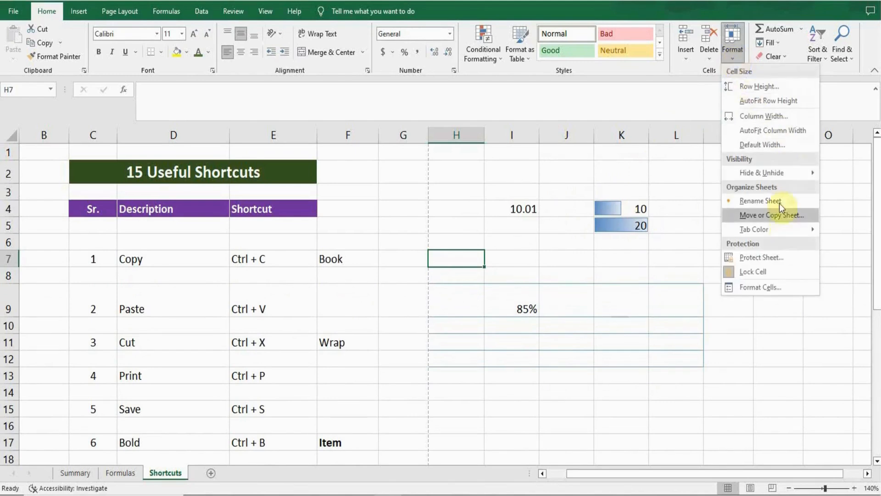
pyautogui.click(693, 190)
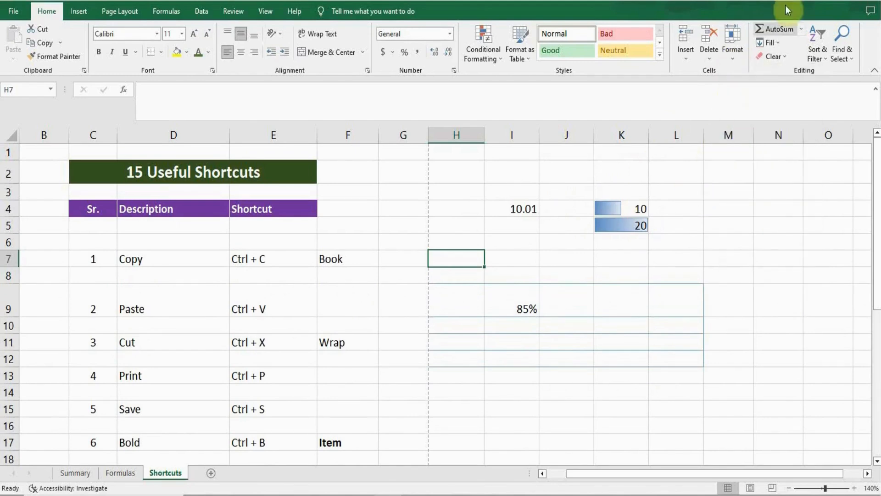
pyautogui.click(804, 29)
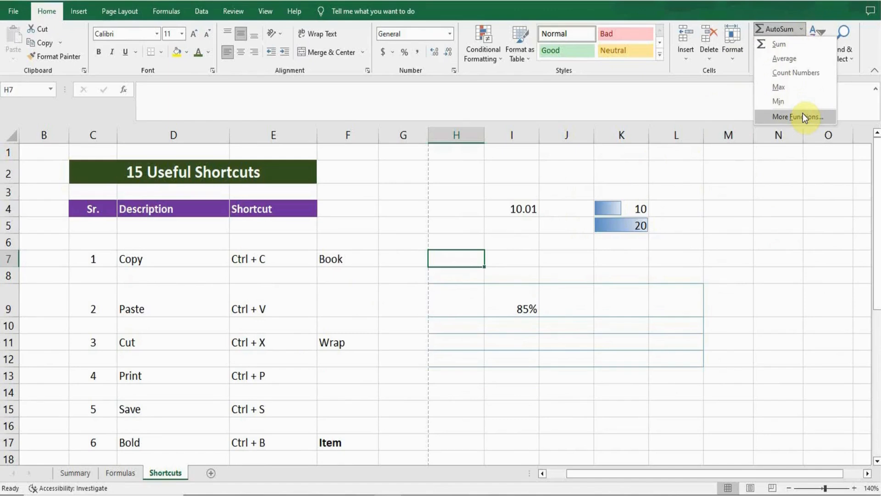
pyautogui.click(790, 178)
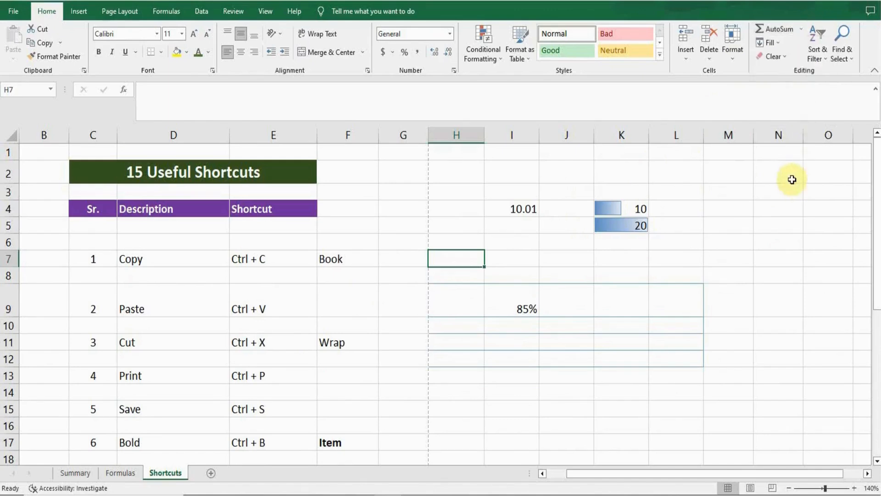
pyautogui.click(783, 43)
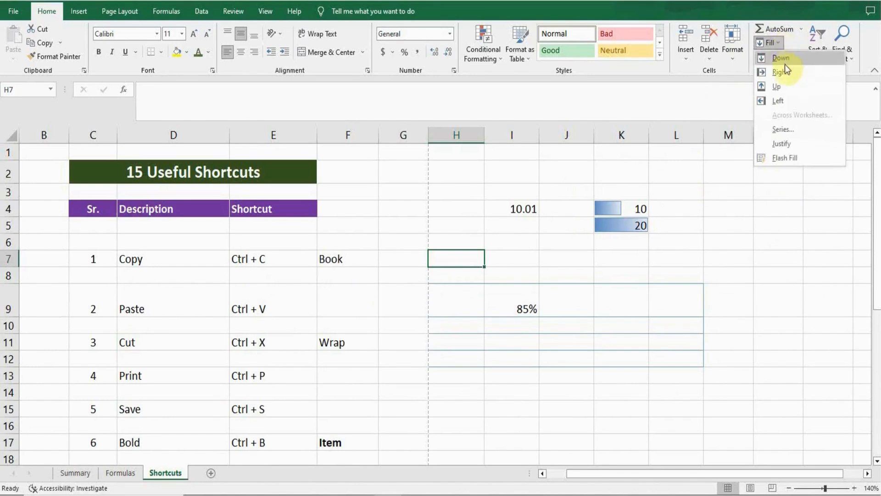
pyautogui.click(513, 224)
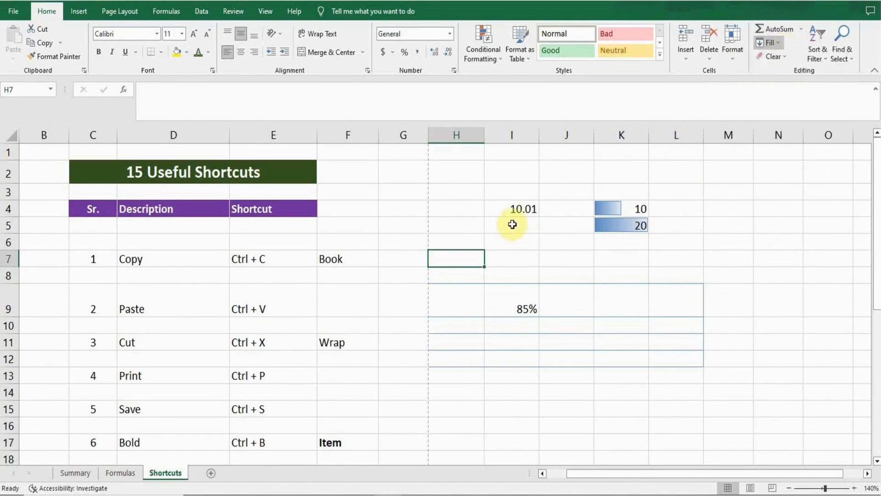
# Step: Try to fill cell I4 down from the cell above it, and undo the fill
pyautogui.click(526, 211)
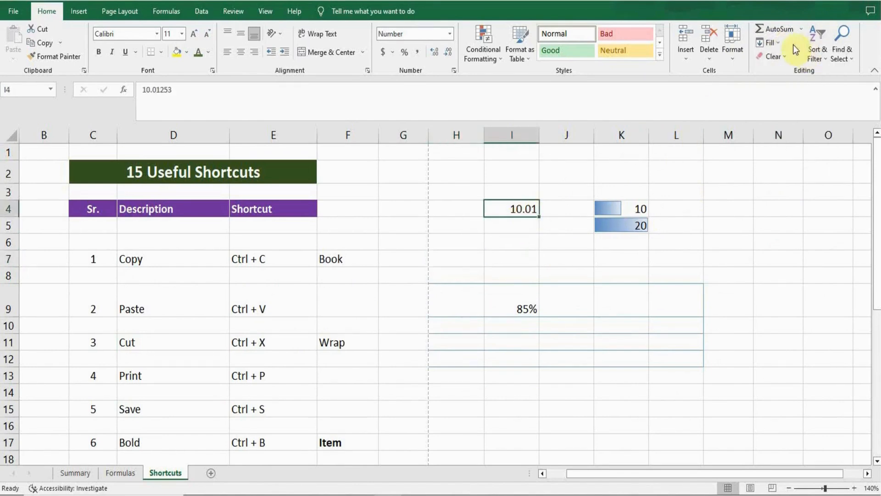
pyautogui.click(780, 41)
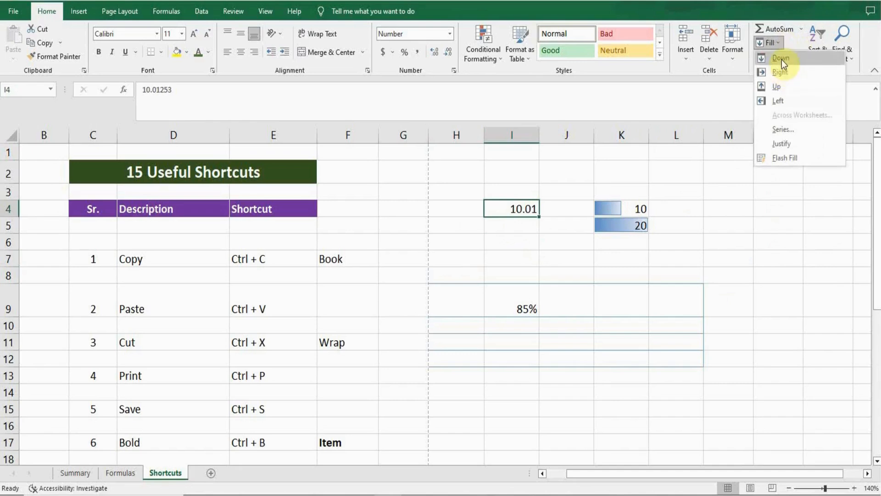
pyautogui.click(781, 60)
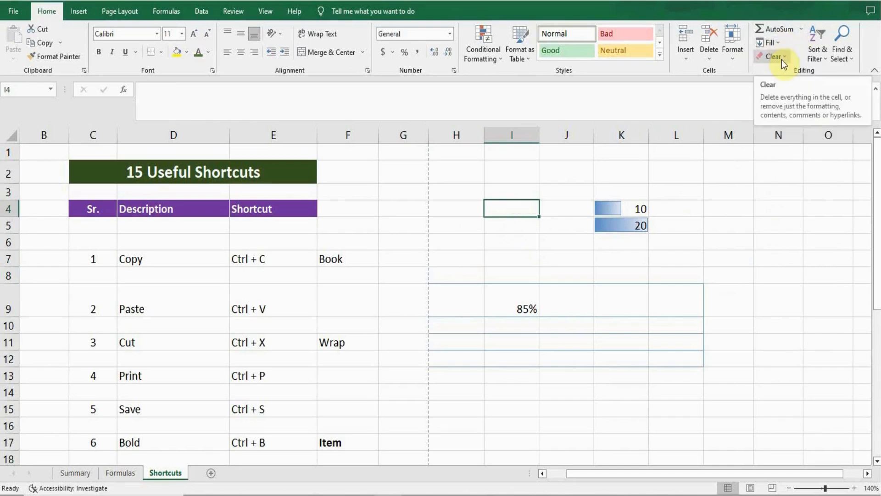
pyautogui.click(517, 193)
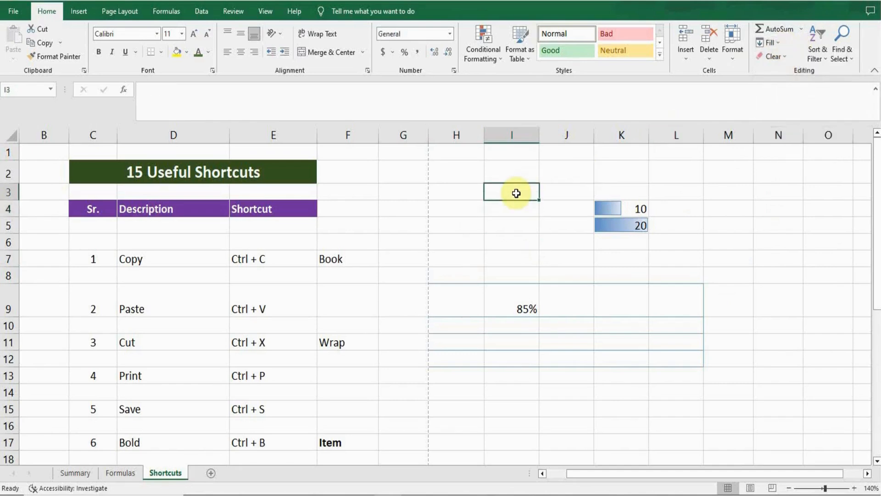
pyautogui.hotkey('ctrl', 'z')
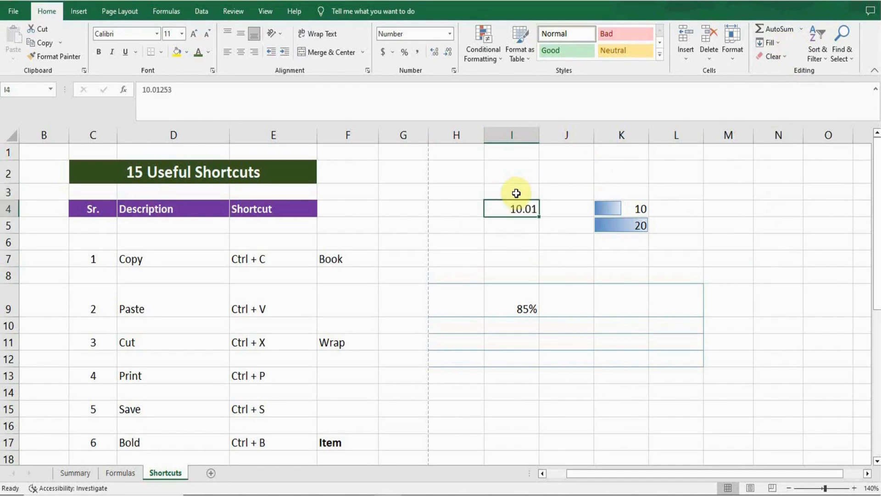
# Step: Fill cell I5 downward with the content of the cell above, I4
pyautogui.click(520, 222)
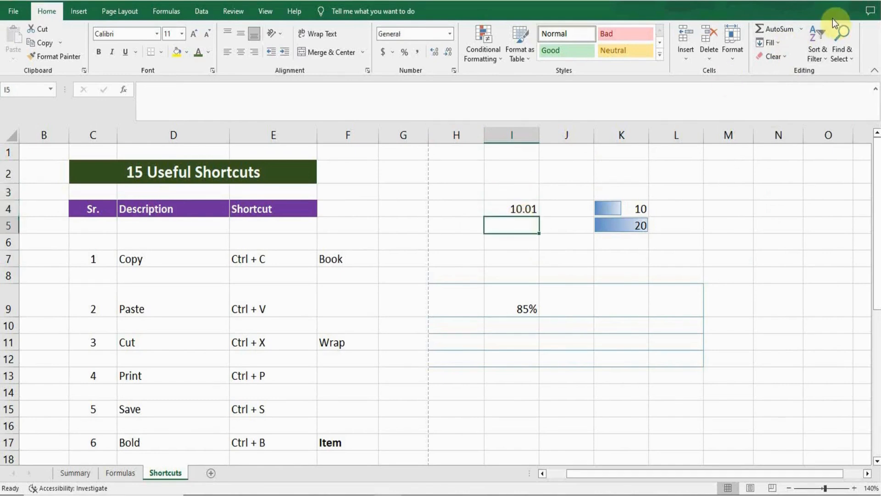
pyautogui.click(782, 42)
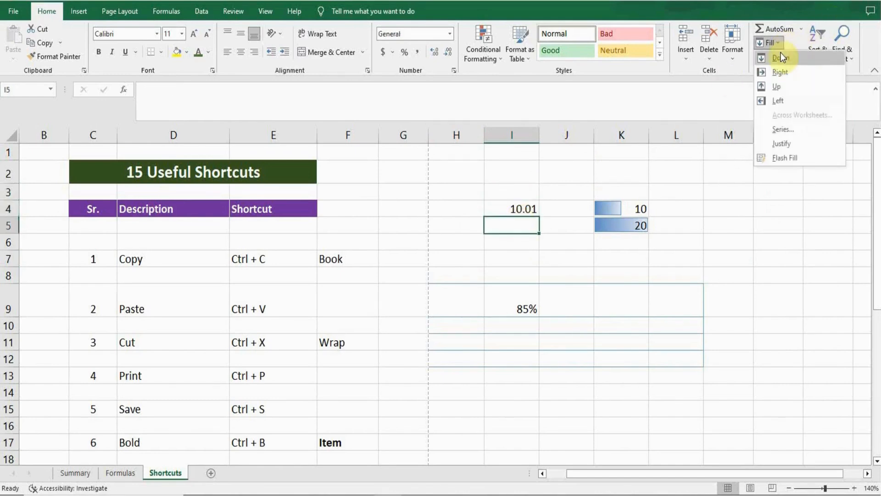
pyautogui.click(781, 58)
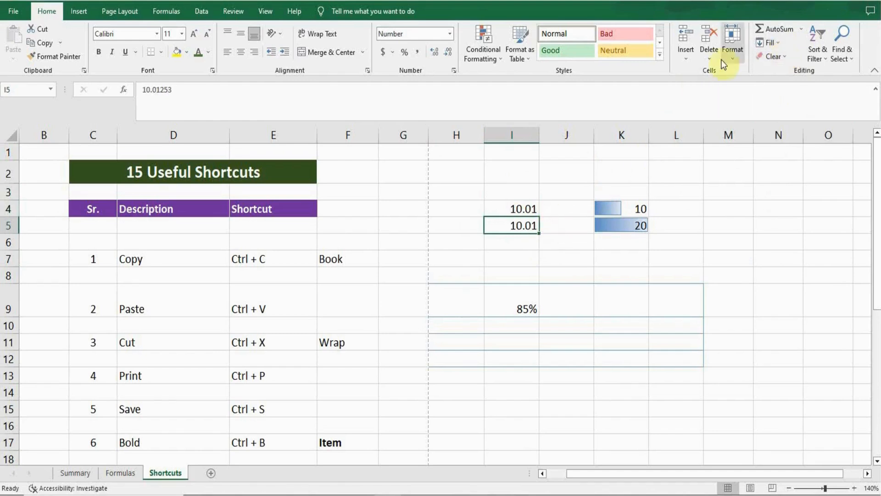
# Step: Clear only the formats from cells K5 and K4 to remove their data bars
pyautogui.click(787, 56)
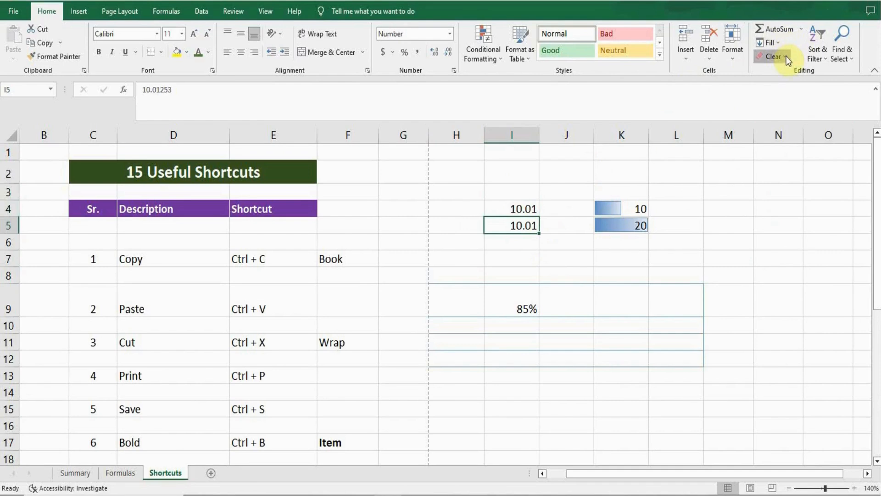
pyautogui.click(597, 222)
pyautogui.click(612, 224)
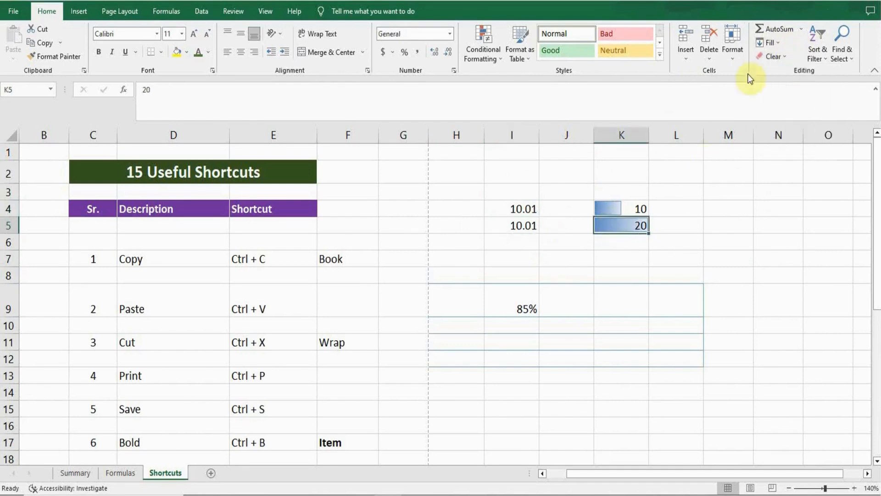
pyautogui.click(788, 55)
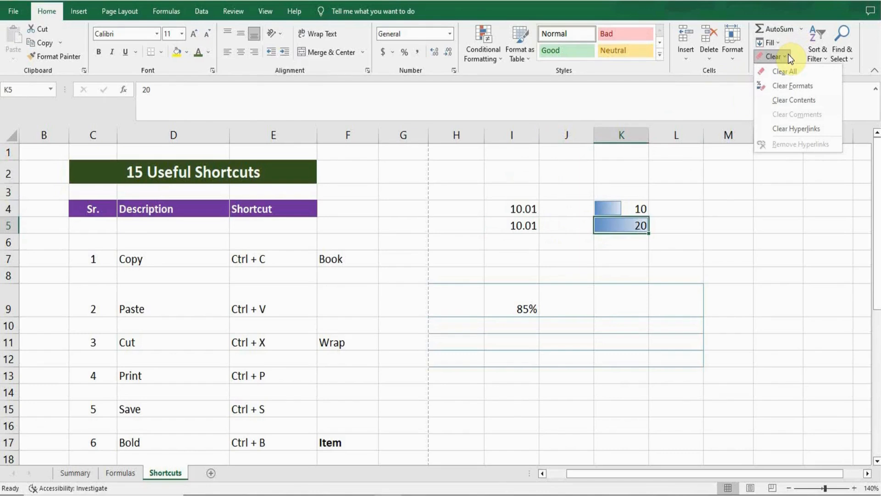
pyautogui.click(792, 85)
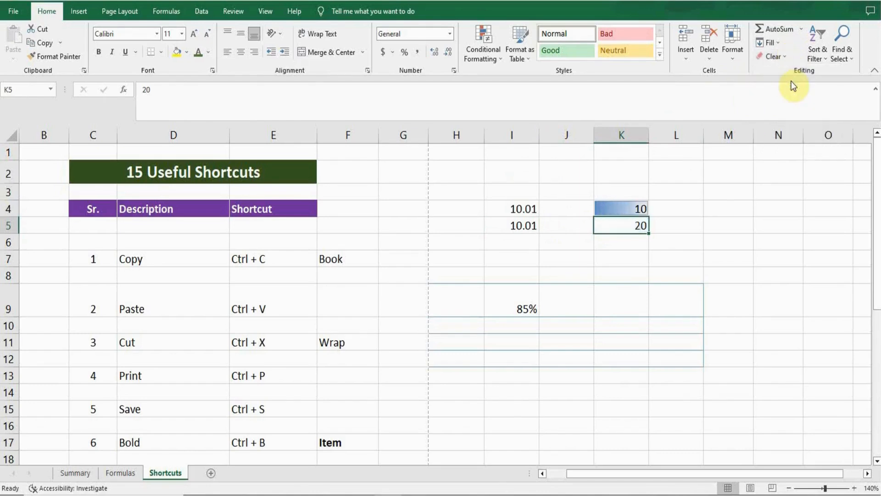
pyautogui.click(616, 207)
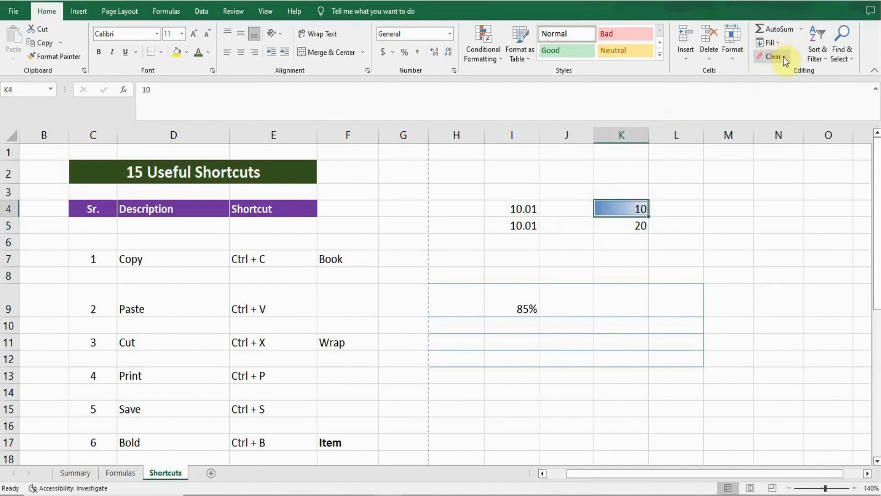
pyautogui.click(786, 57)
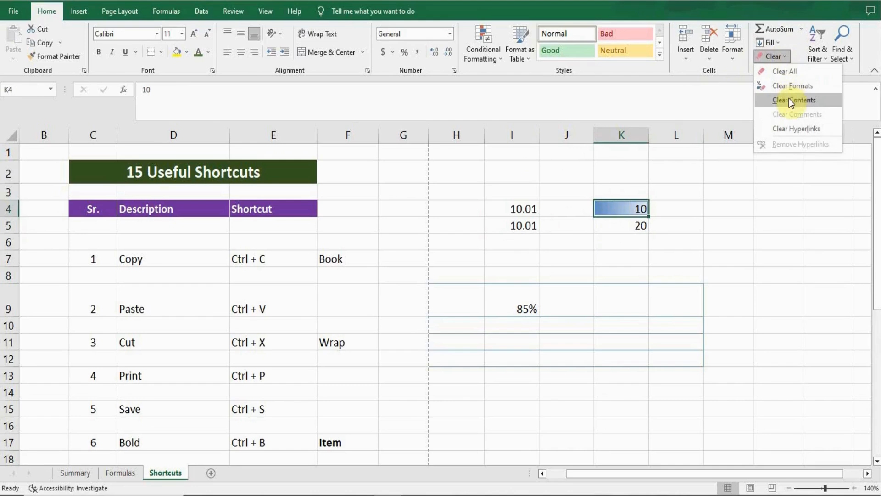
pyautogui.click(782, 86)
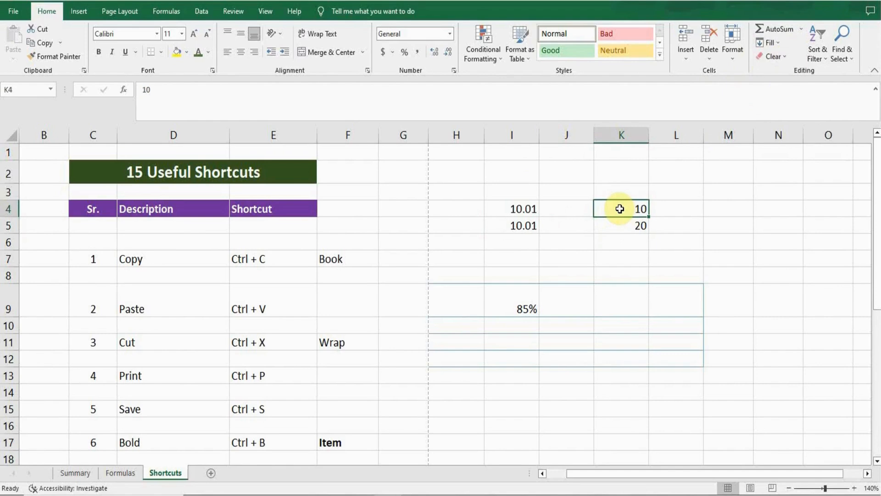
# Step: Enter 25 in cell K6 and 36 in cell K7
pyautogui.click(822, 55)
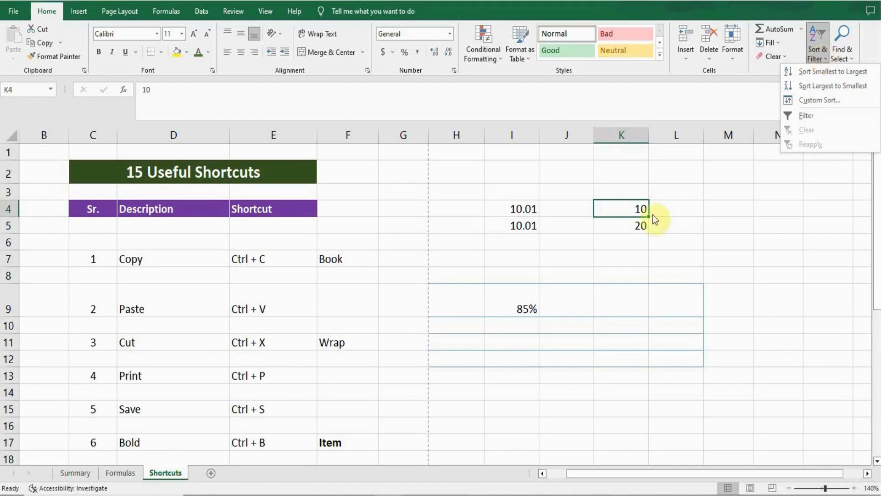
pyautogui.click(673, 202)
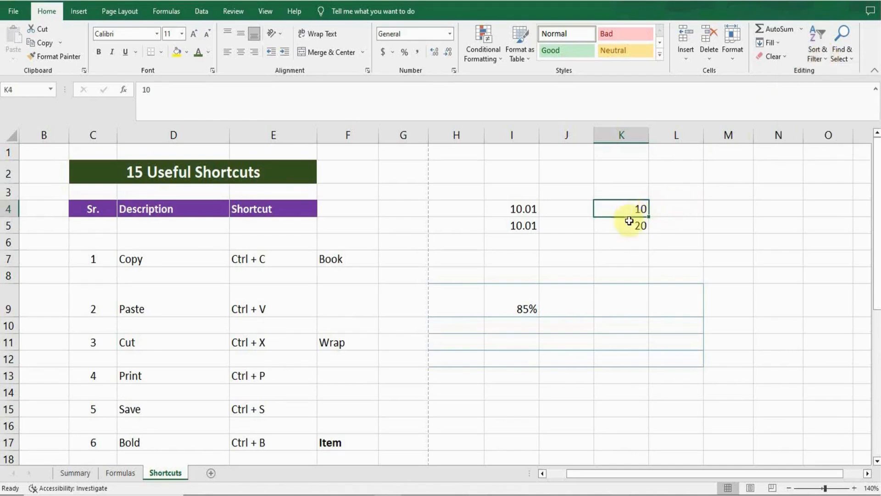
pyautogui.click(629, 242)
pyautogui.write('25')
pyautogui.press('Return')
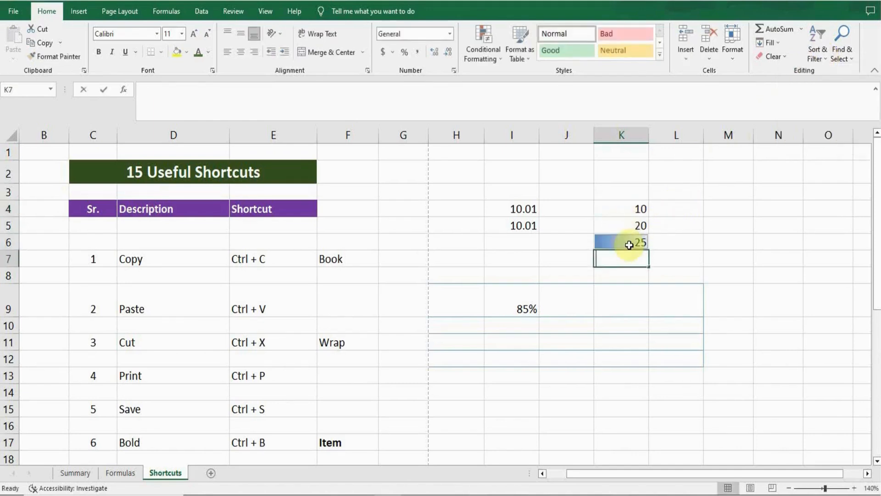
pyautogui.write('36')
pyautogui.press('Return')
# Step: Apply a filter to the number range K4:K7 and view the filter options on K4
pyautogui.moveTo(622, 207); pyautogui.dragTo(629, 258)
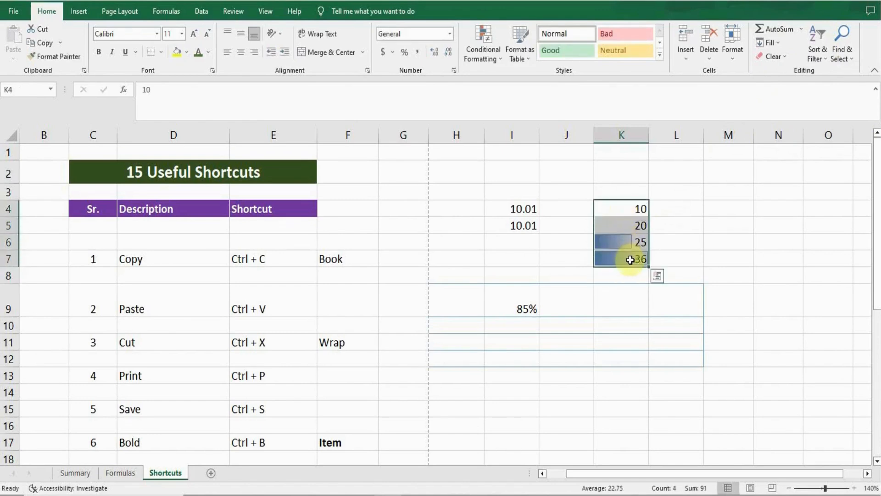
pyautogui.click(824, 53)
pyautogui.click(825, 70)
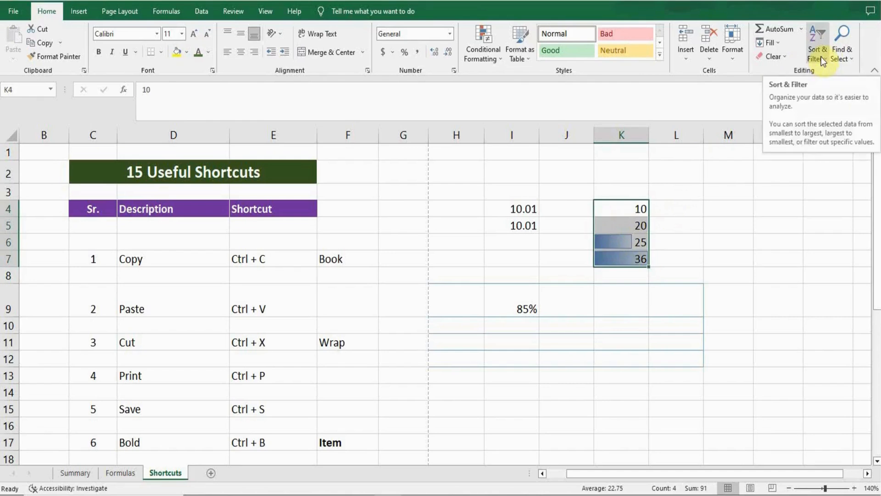
pyautogui.click(822, 56)
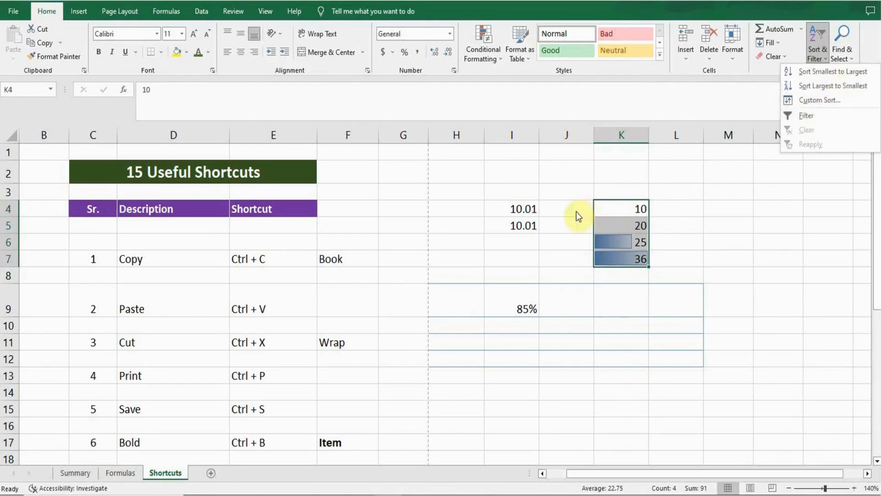
pyautogui.click(802, 118)
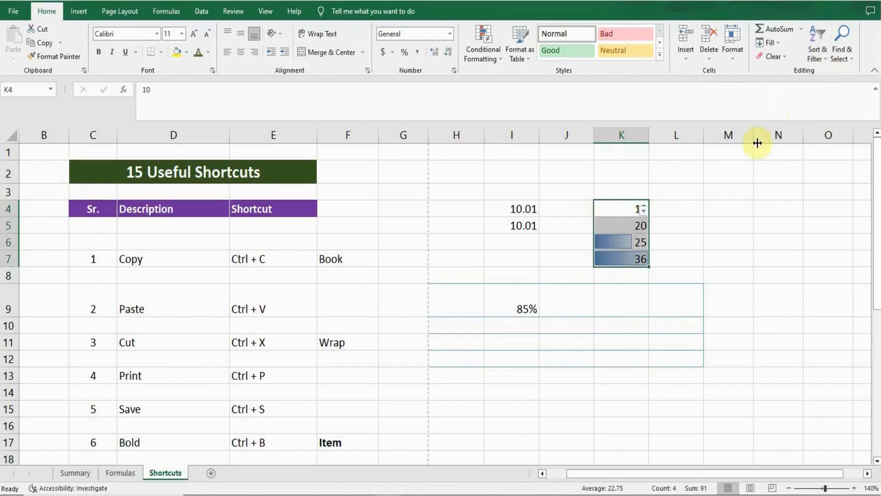
pyautogui.click(685, 202)
pyautogui.click(642, 210)
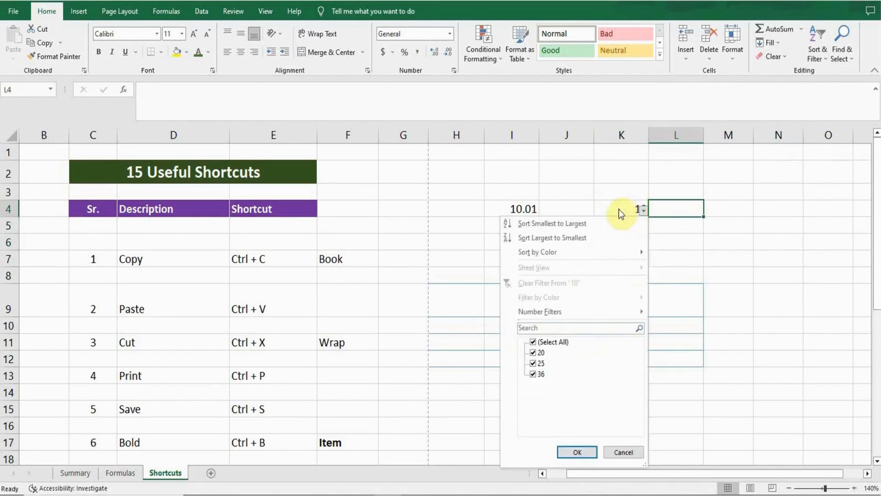
pyautogui.press('Escape')
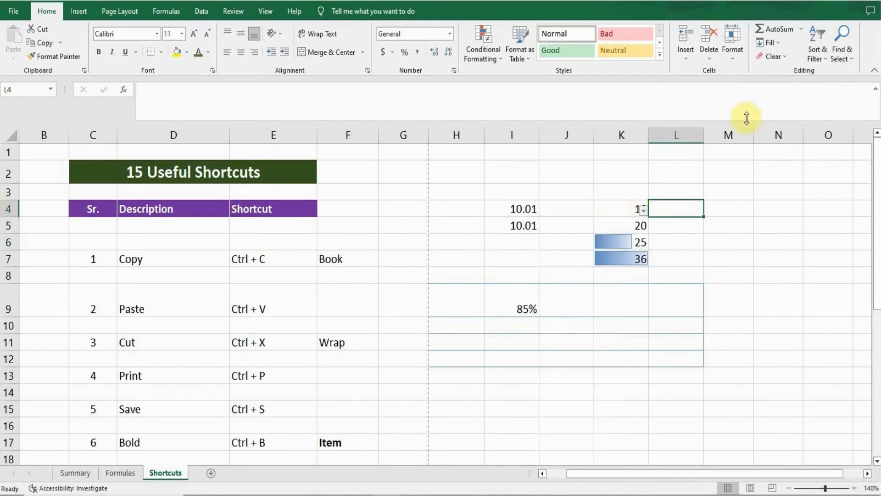
pyautogui.click(823, 58)
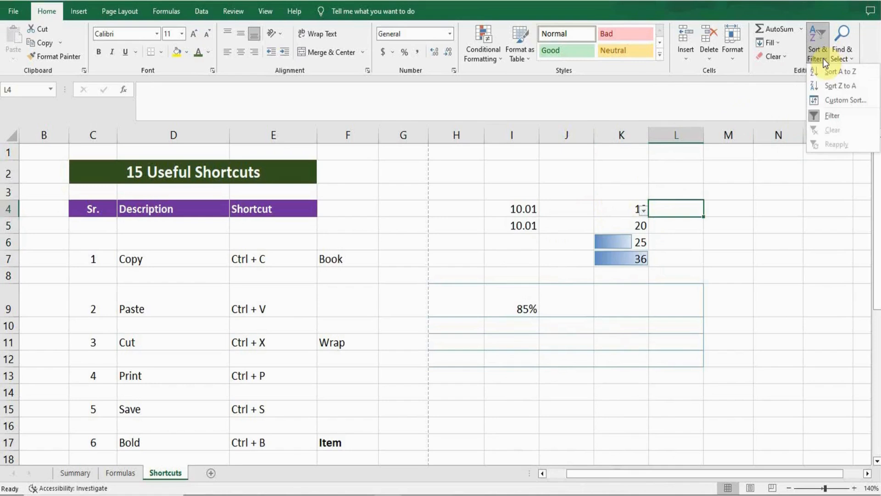
pyautogui.click(849, 57)
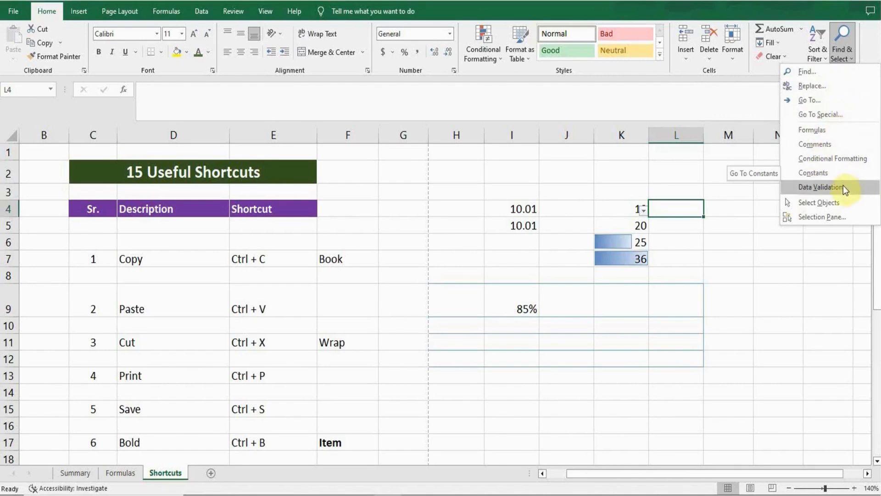
pyautogui.click(812, 241)
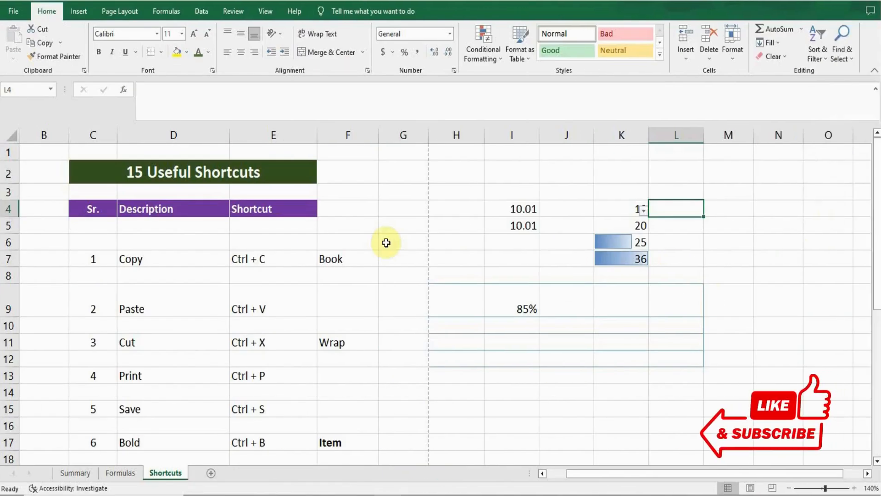